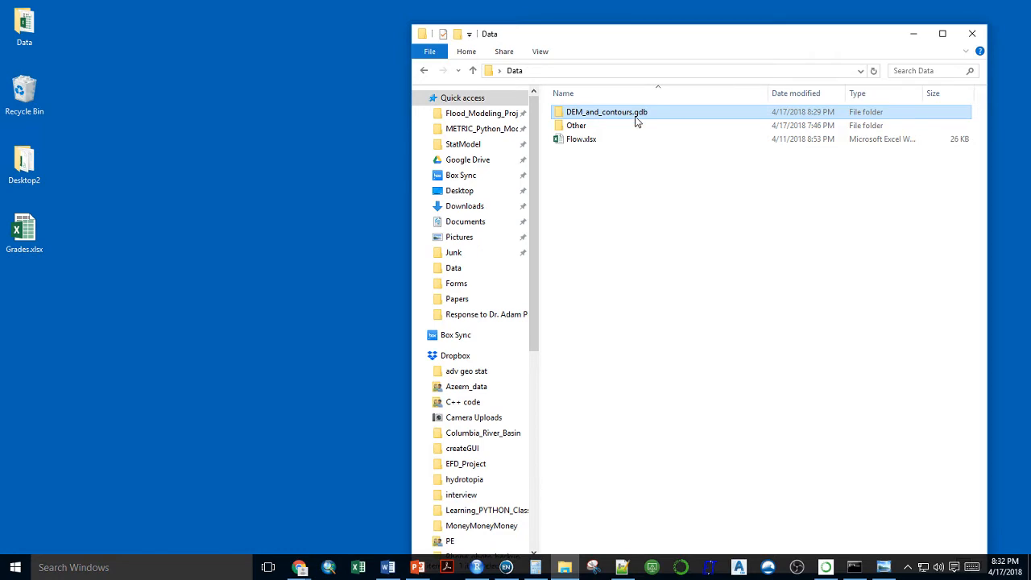
Step: Look through the contents of the DEM_and_contours.gdb folder and return to the Data folder
{"action": "double_click", "coordinate": [636, 120]}
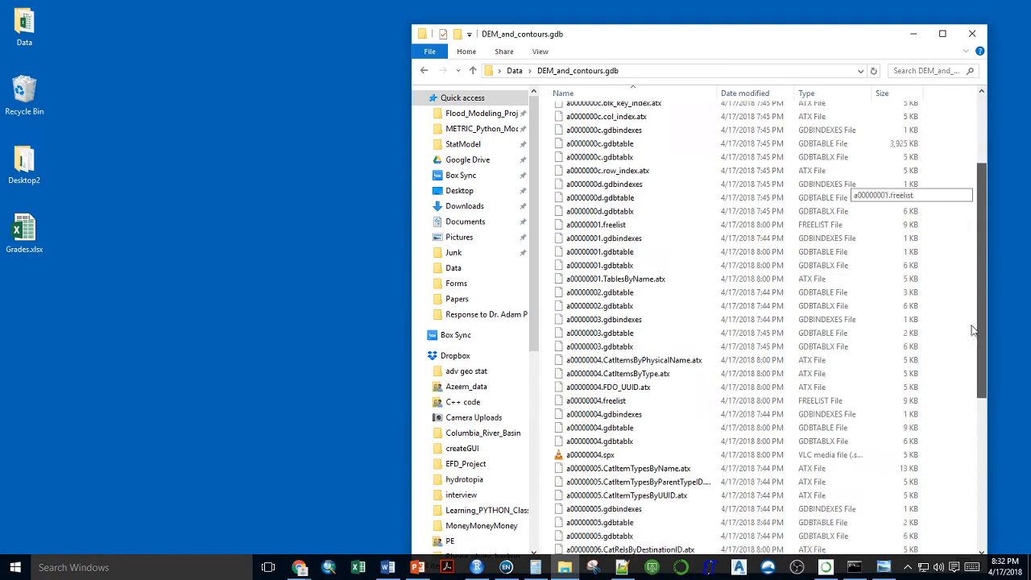
{"action": "left_click_drag", "start_coordinate": [973, 331], "coordinate": [981, 467]}
{"action": "left_click_drag", "start_coordinate": [980, 385], "coordinate": [989, 168]}
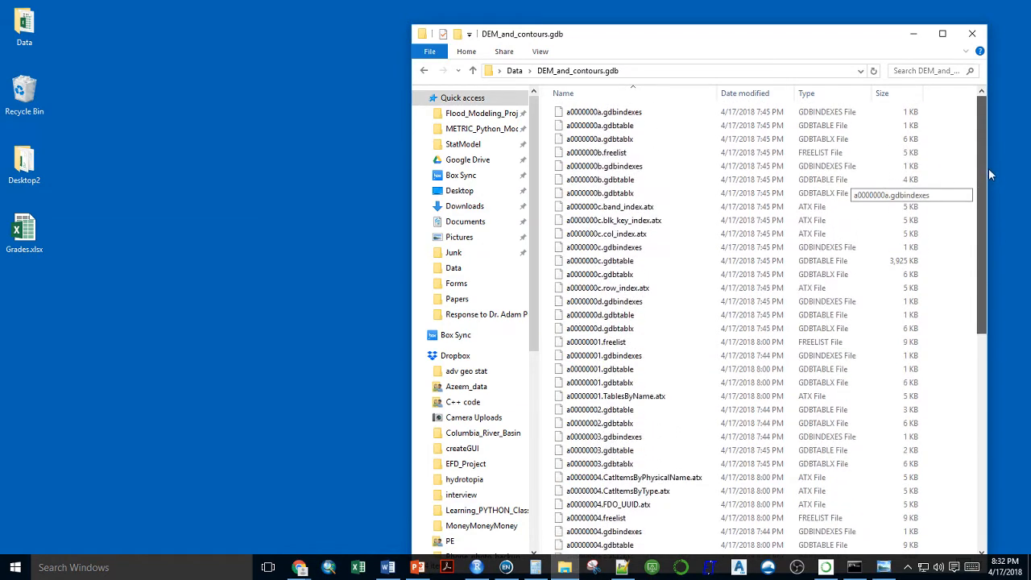
{"action": "left_click", "coordinate": [514, 71]}
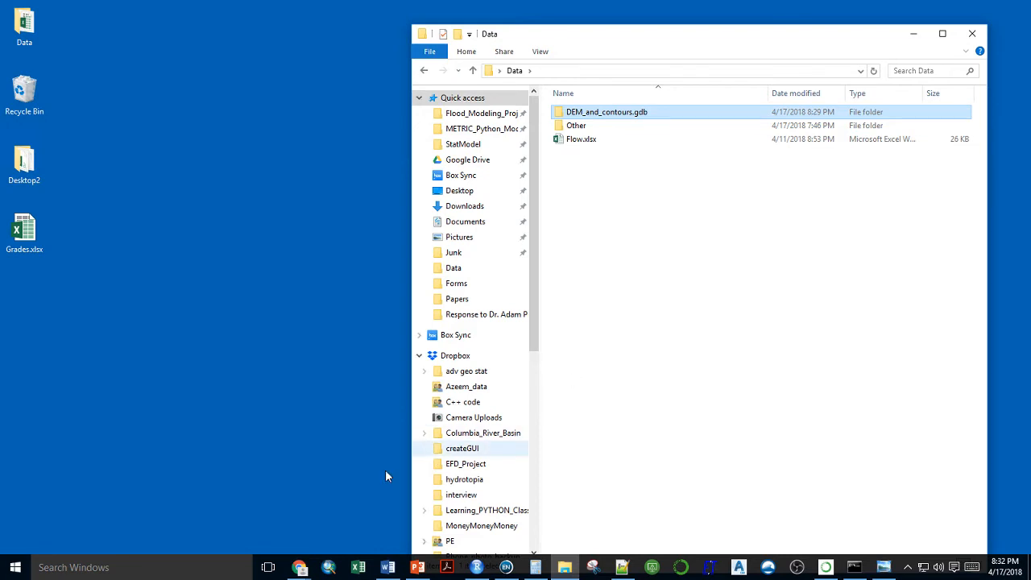
Step: Launch ArcMap and dismiss its Getting Started dialog to begin with a blank map
{"action": "left_click", "coordinate": [328, 567]}
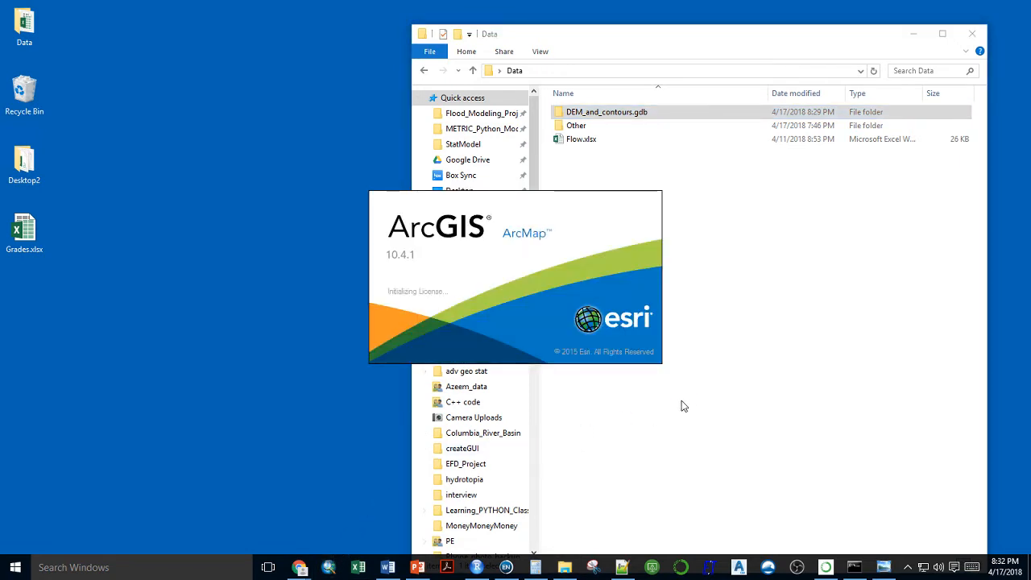
{"action": "left_click", "coordinate": [666, 10]}
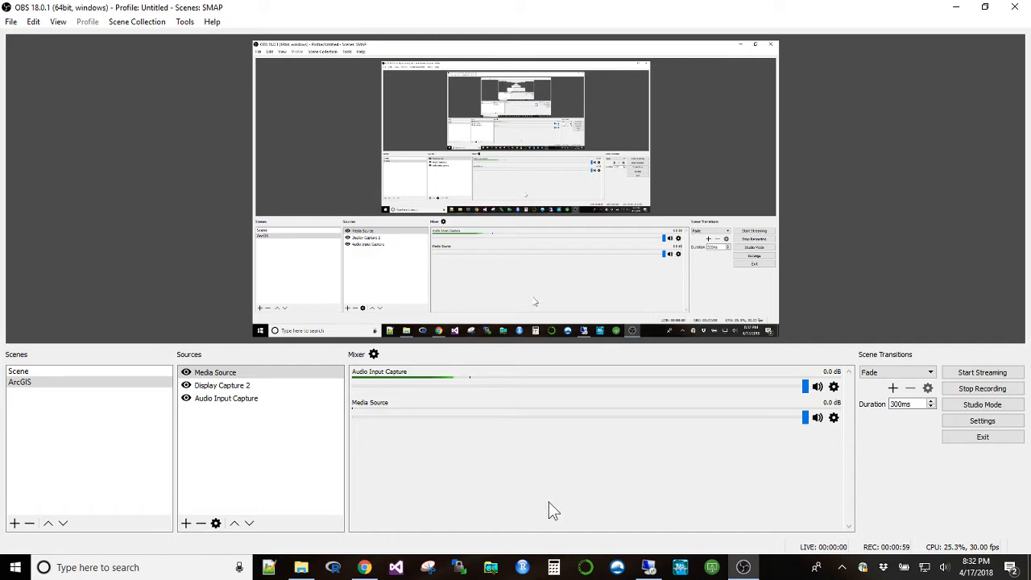
{"action": "left_click", "coordinate": [649, 569]}
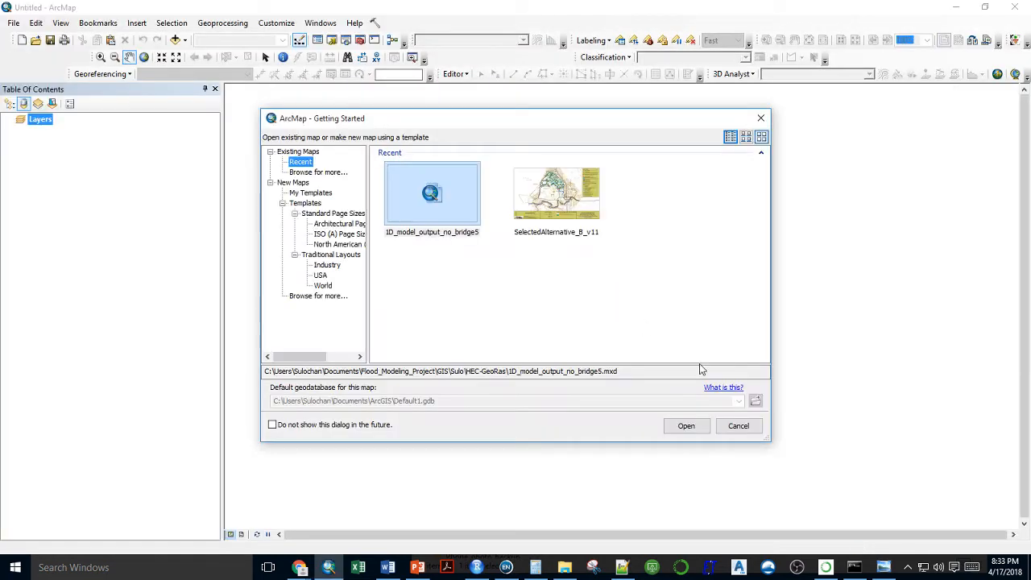
{"action": "left_click", "coordinate": [738, 426]}
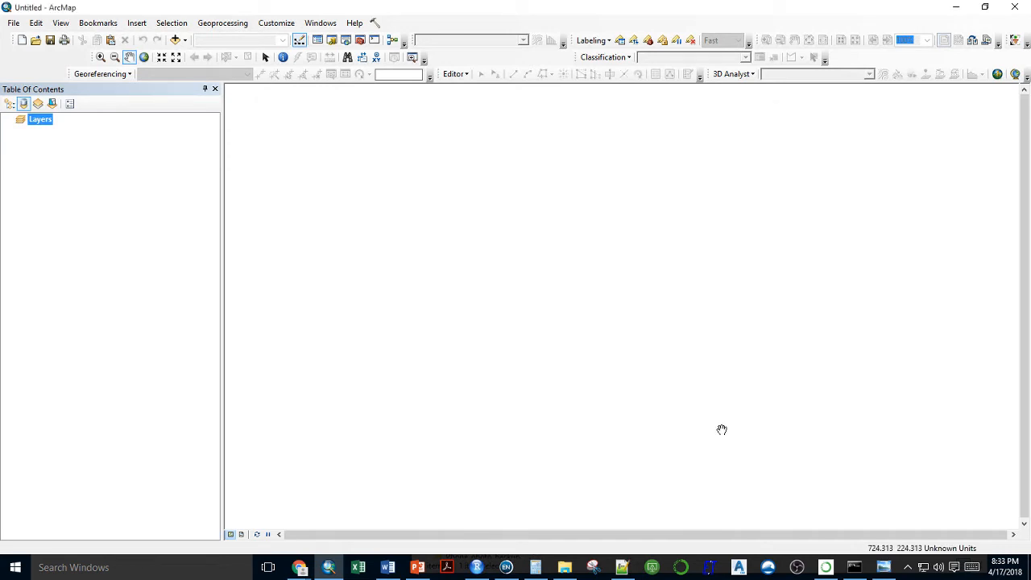
Step: Add the DEM raster from DEM_and_contours.gdb in the desktop's Data folder to the map
{"action": "left_click", "coordinate": [176, 40]}
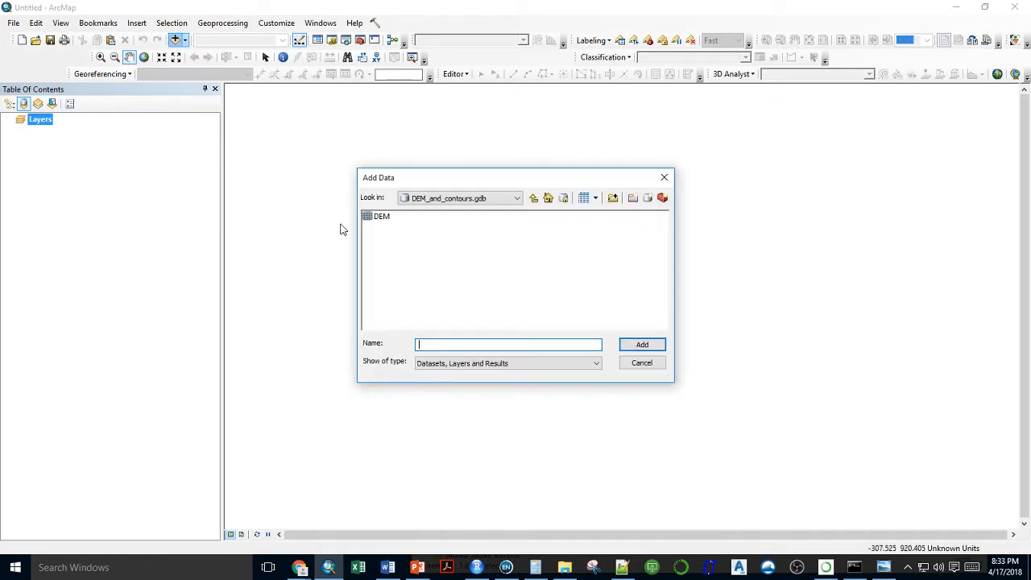
{"action": "left_click", "coordinate": [533, 198]}
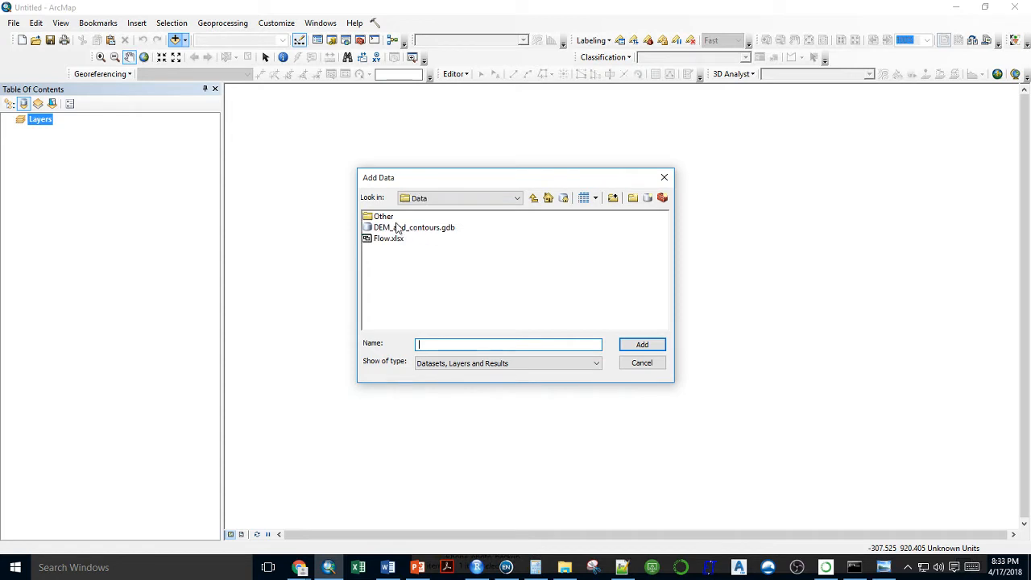
{"action": "left_click", "coordinate": [533, 198]}
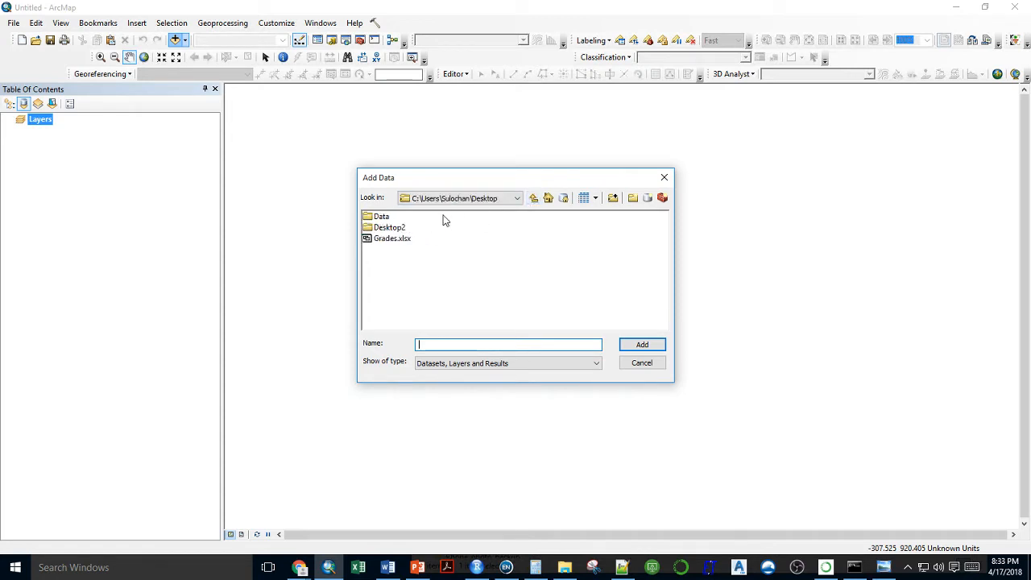
{"action": "double_click", "coordinate": [382, 218]}
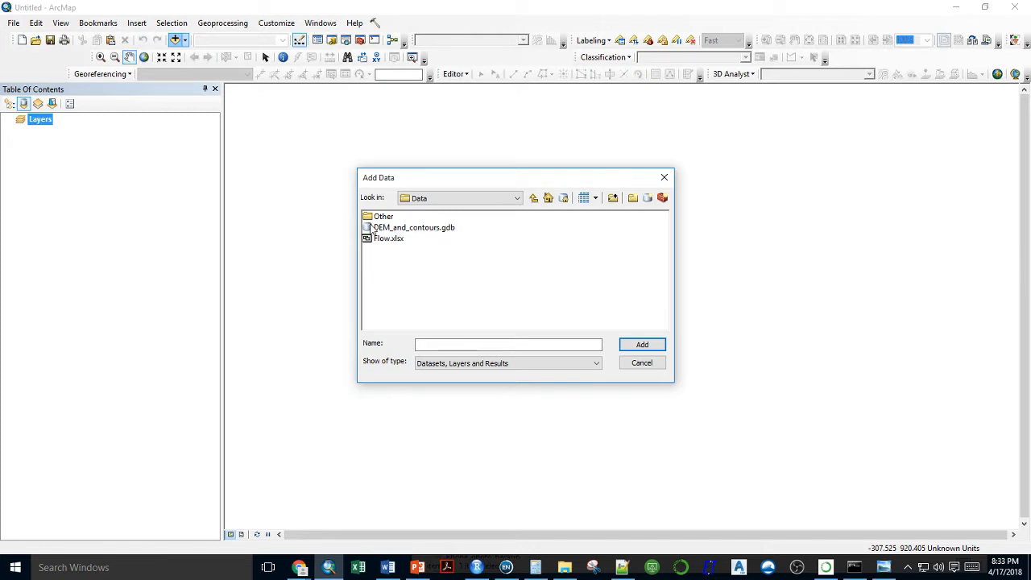
{"action": "double_click", "coordinate": [428, 231]}
{"action": "left_click", "coordinate": [382, 218]}
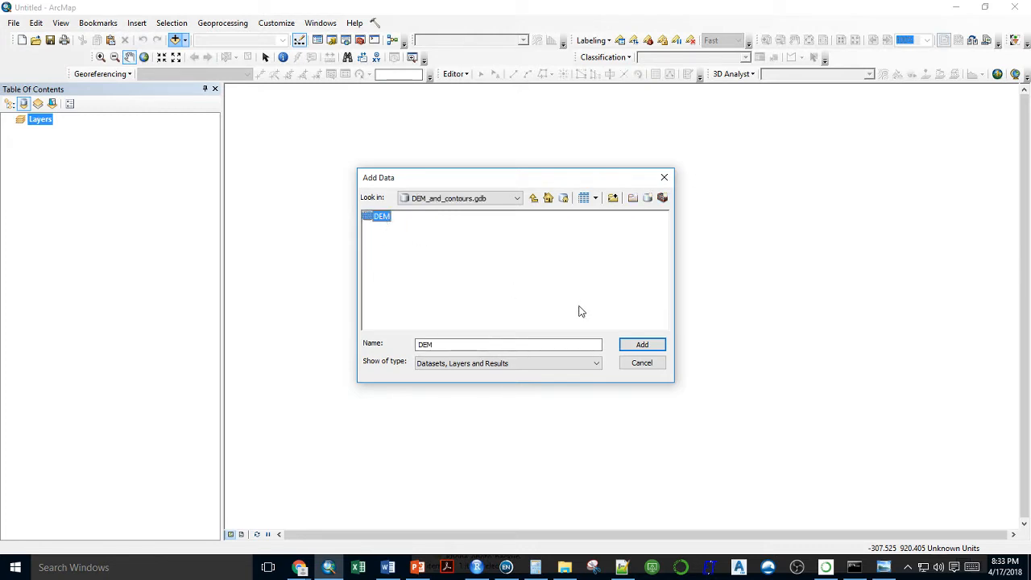
{"action": "left_click", "coordinate": [641, 345]}
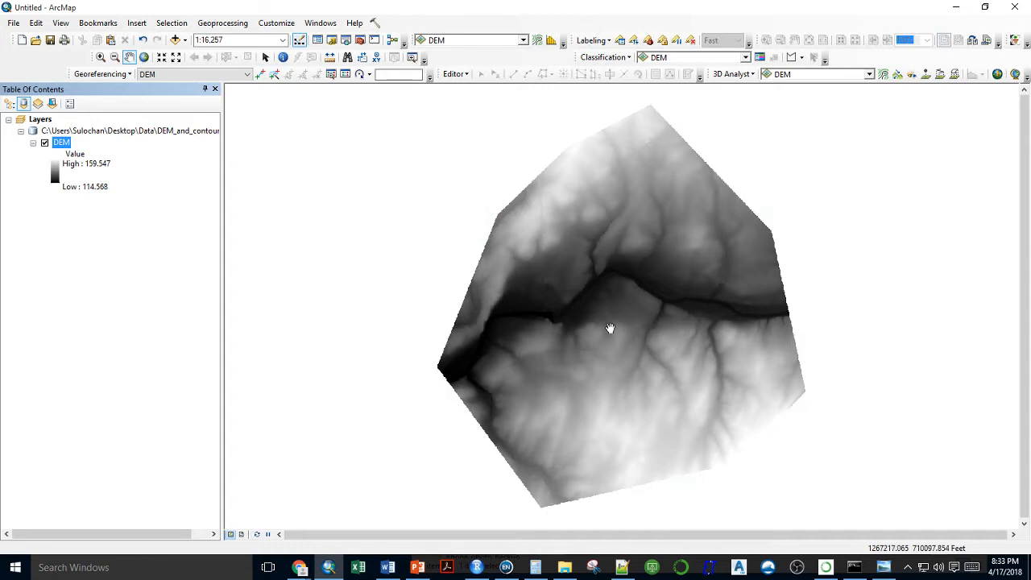
Step: Switch to Chrome to view the study area in Google Maps satellite imagery, and return to ArcMap
{"action": "left_click", "coordinate": [300, 569]}
{"action": "left_click", "coordinate": [378, 513]}
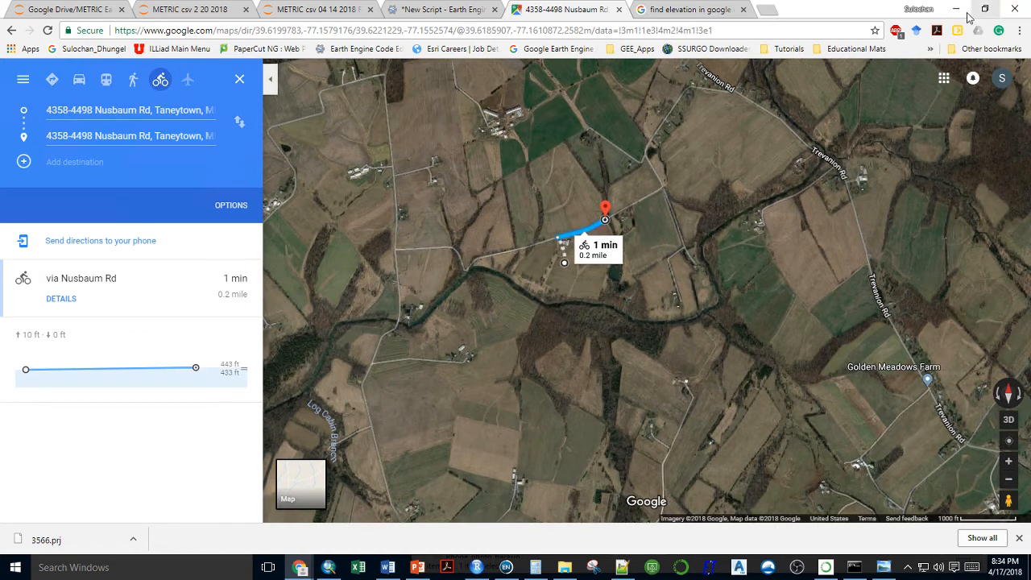
{"action": "left_click", "coordinate": [959, 14]}
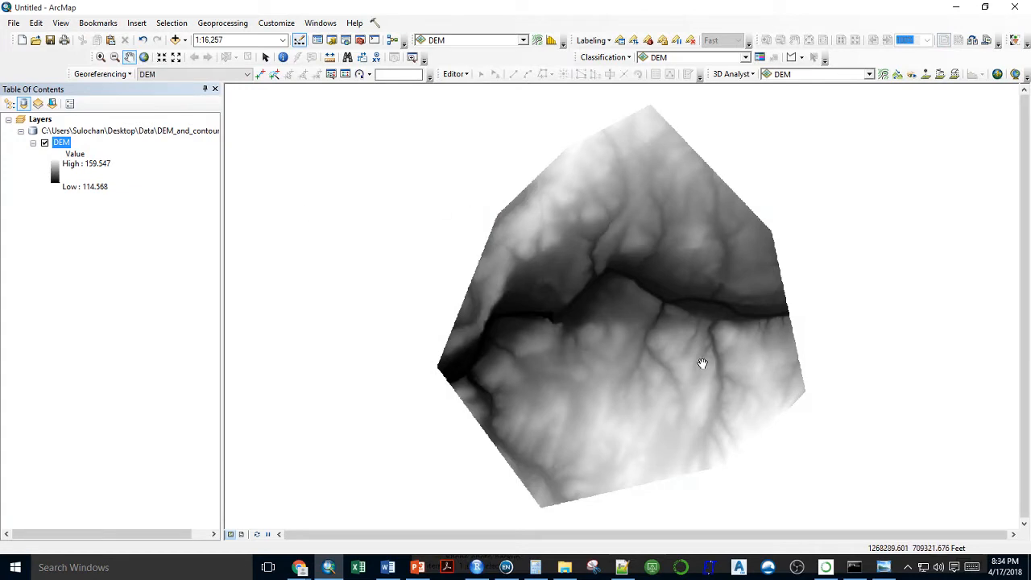
Step: Add the Topographic basemap beneath the DEM
{"action": "left_click", "coordinate": [186, 40]}
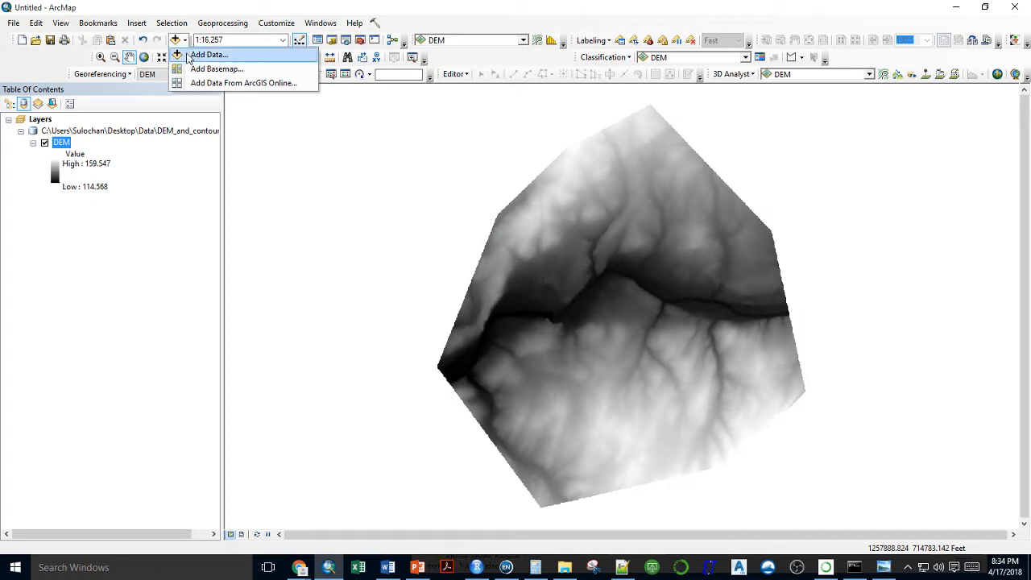
{"action": "left_click", "coordinate": [201, 69]}
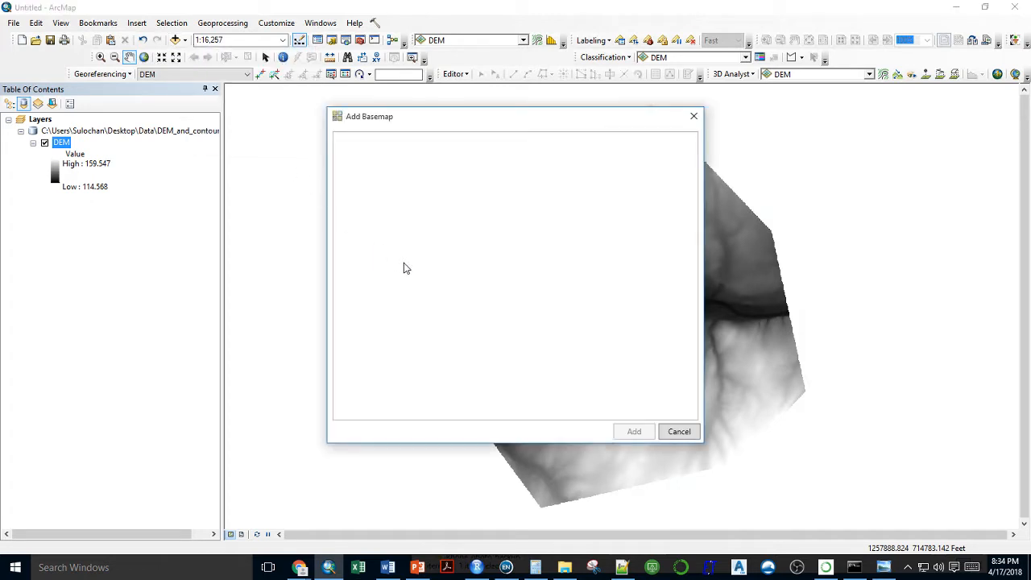
{"action": "left_click", "coordinate": [397, 261]}
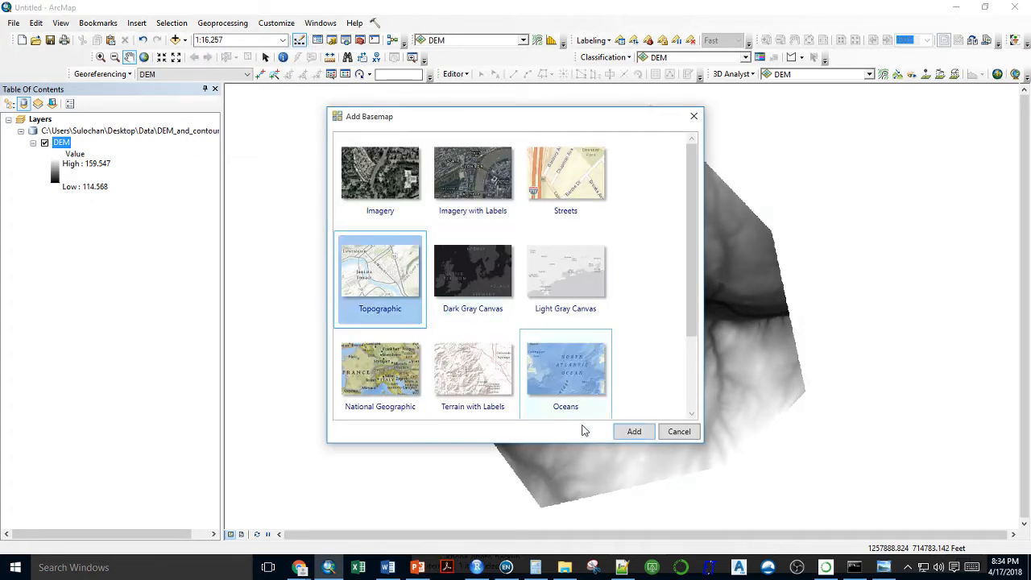
{"action": "left_click", "coordinate": [634, 431]}
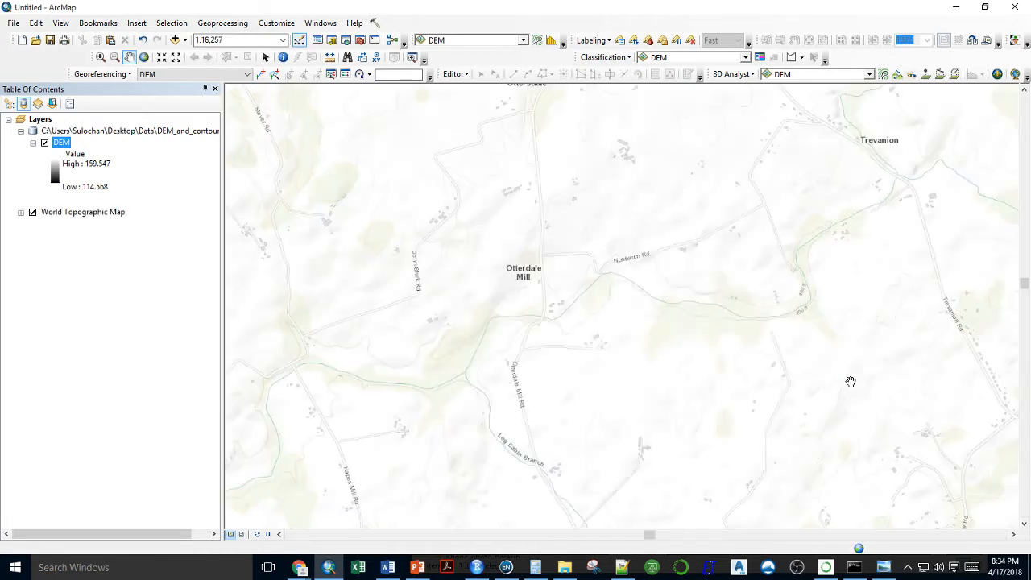
{"action": "left_click_drag", "start_coordinate": [848, 309], "coordinate": [760, 307]}
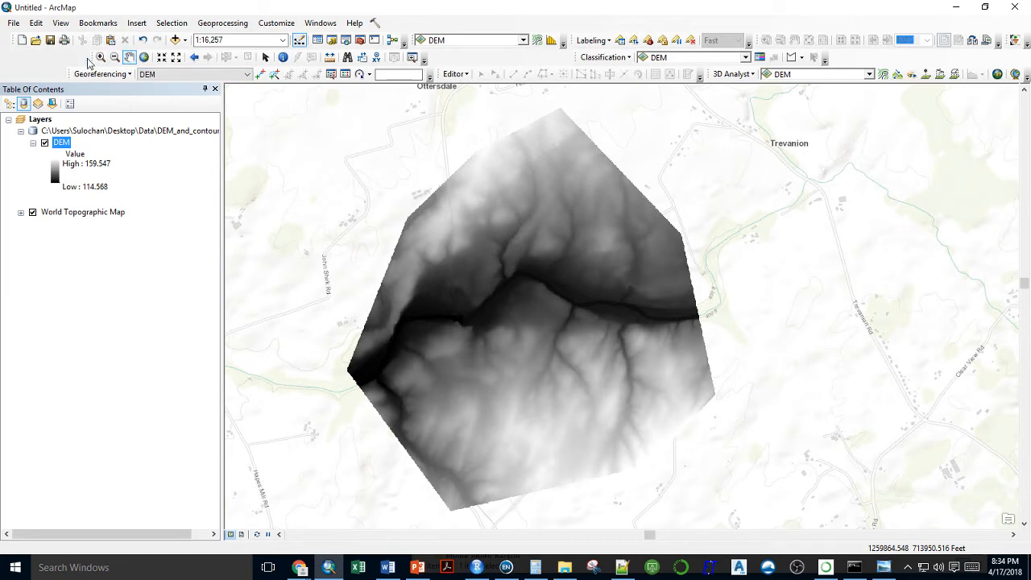
Step: Identify the pixel value at the river's eastern end, with DEM as the layer to identify from
{"action": "left_click_drag", "start_coordinate": [88, 57], "coordinate": [130, 58]}
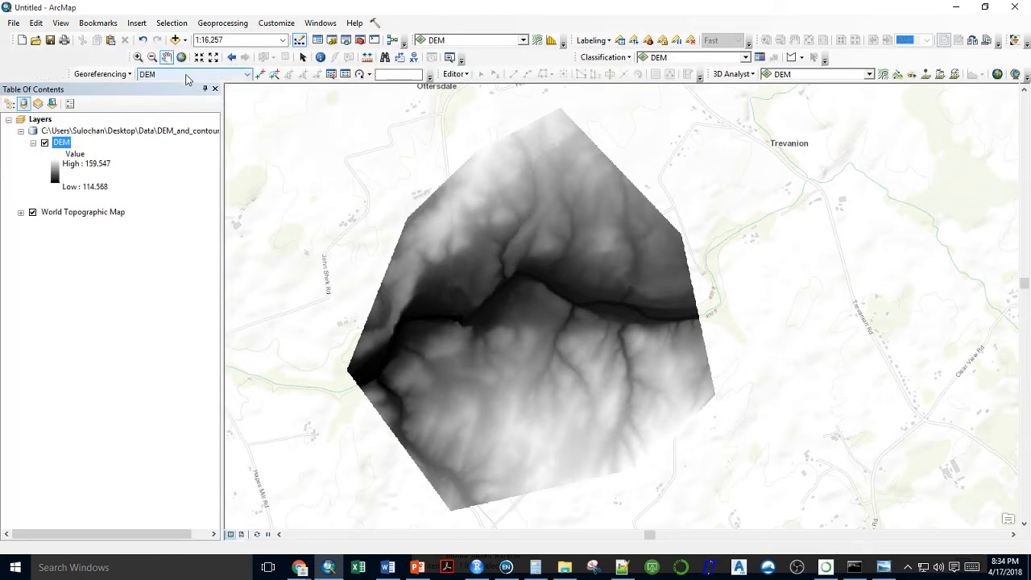
{"action": "left_click", "coordinate": [322, 60]}
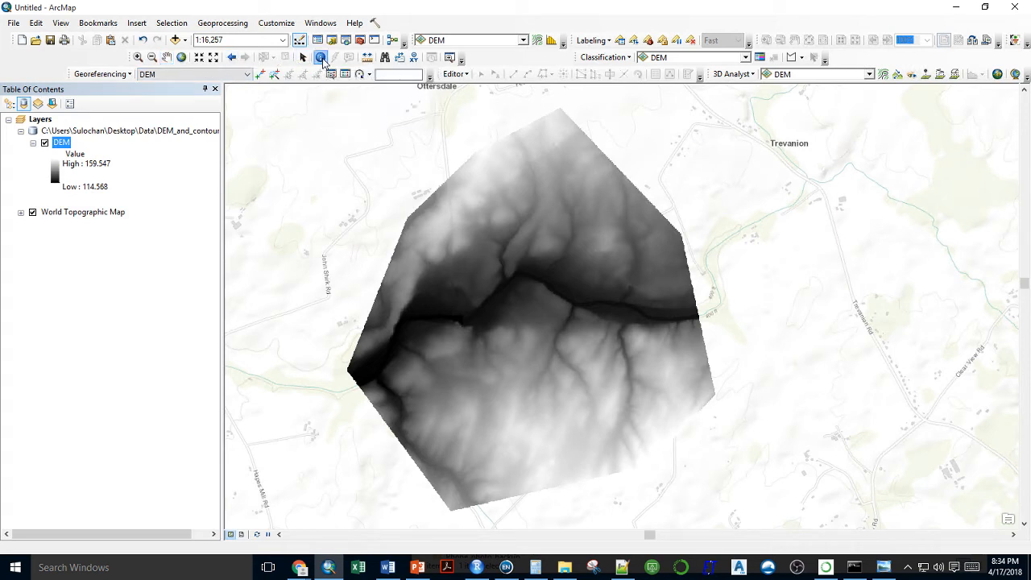
{"action": "left_click", "coordinate": [694, 306]}
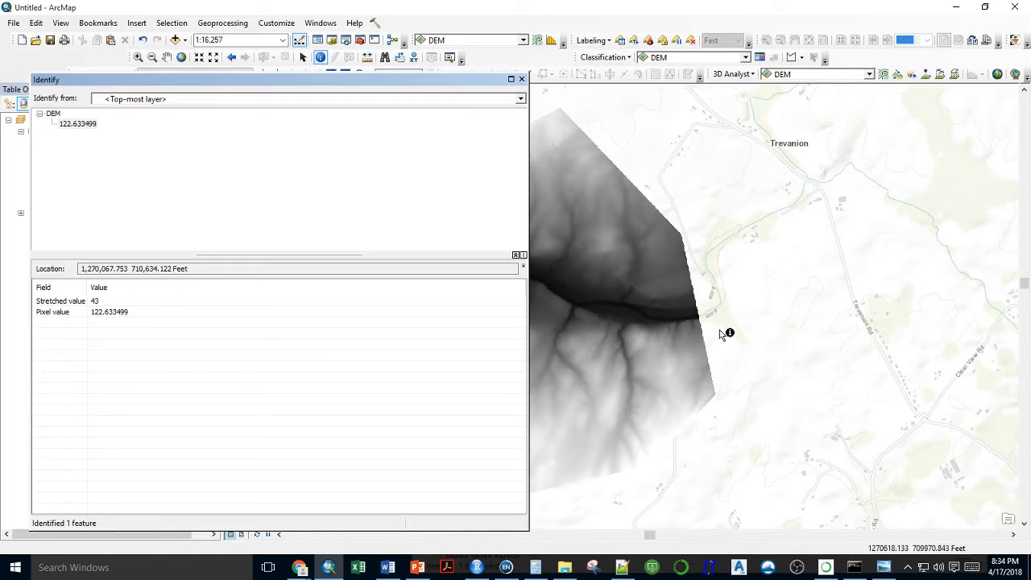
{"action": "left_click", "coordinate": [521, 99]}
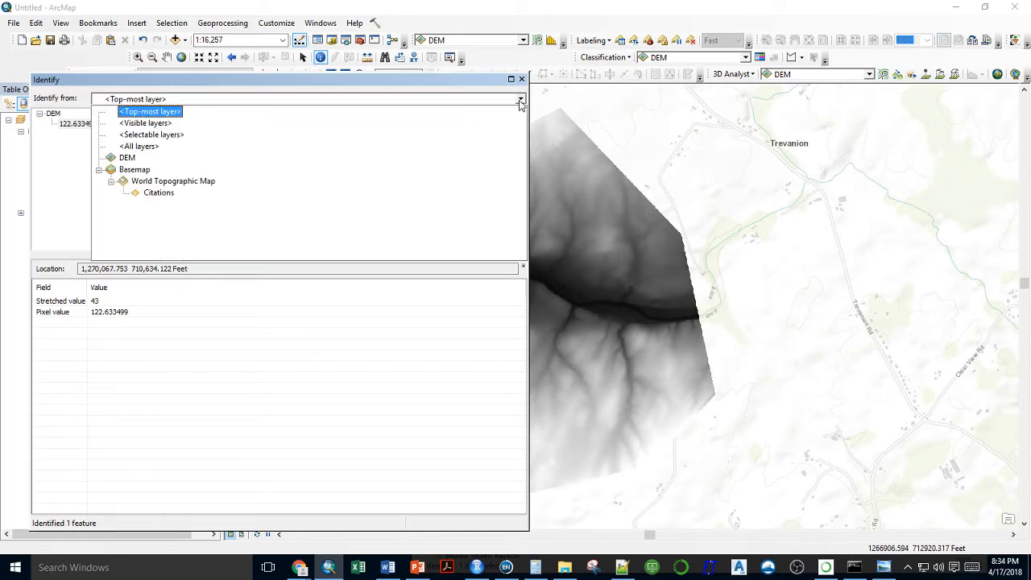
{"action": "left_click", "coordinate": [128, 159]}
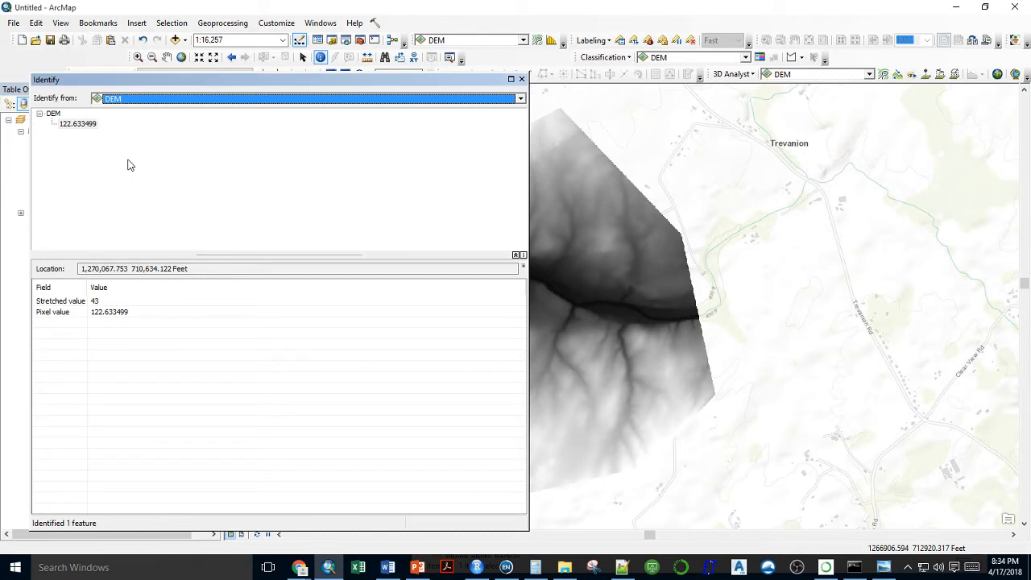
{"action": "left_click", "coordinate": [693, 306]}
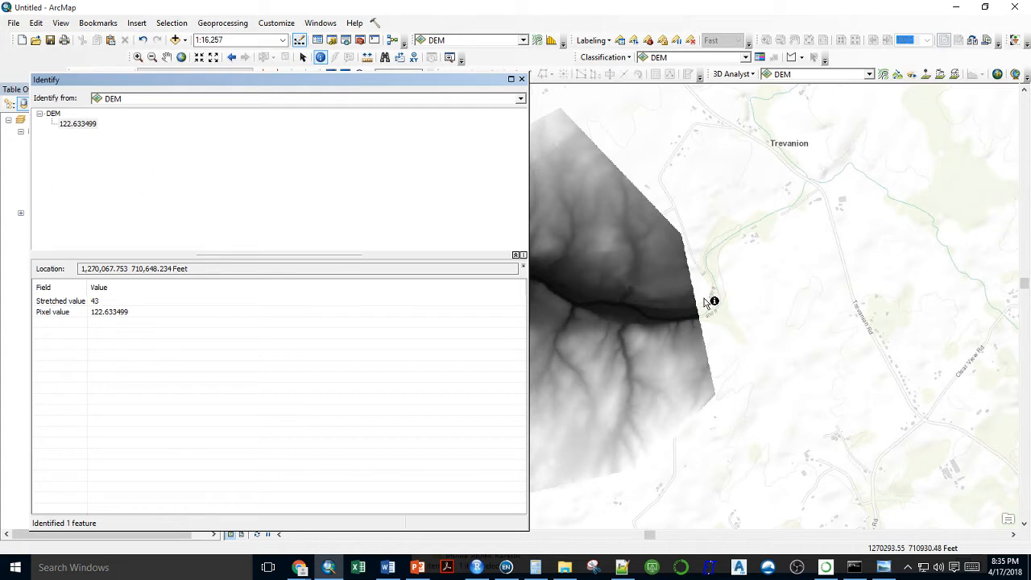
Step: Open Calculator beside the identify results and divide 400 by 122.633
{"action": "left_click", "coordinate": [530, 573]}
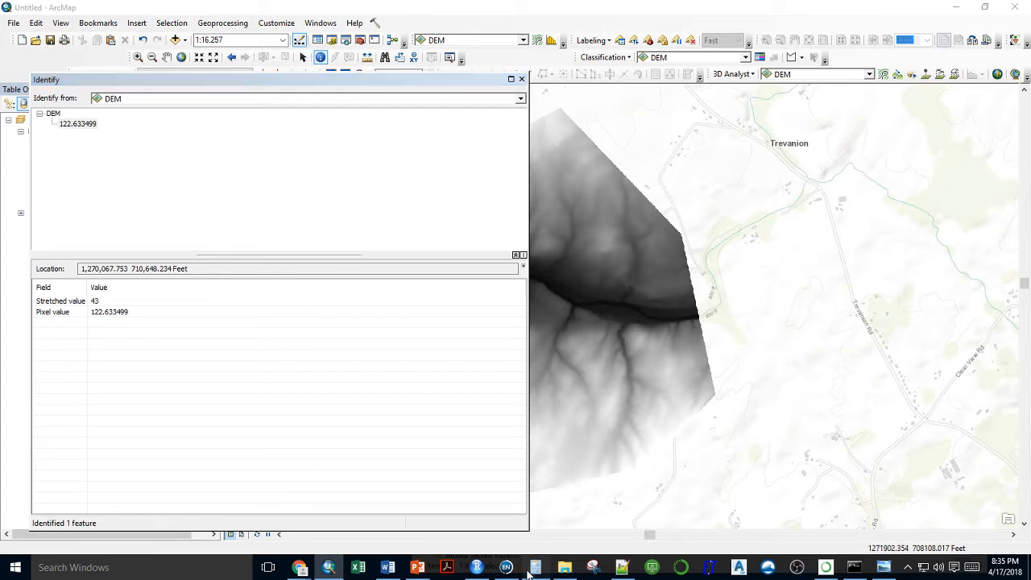
{"action": "left_click", "coordinate": [925, 270]}
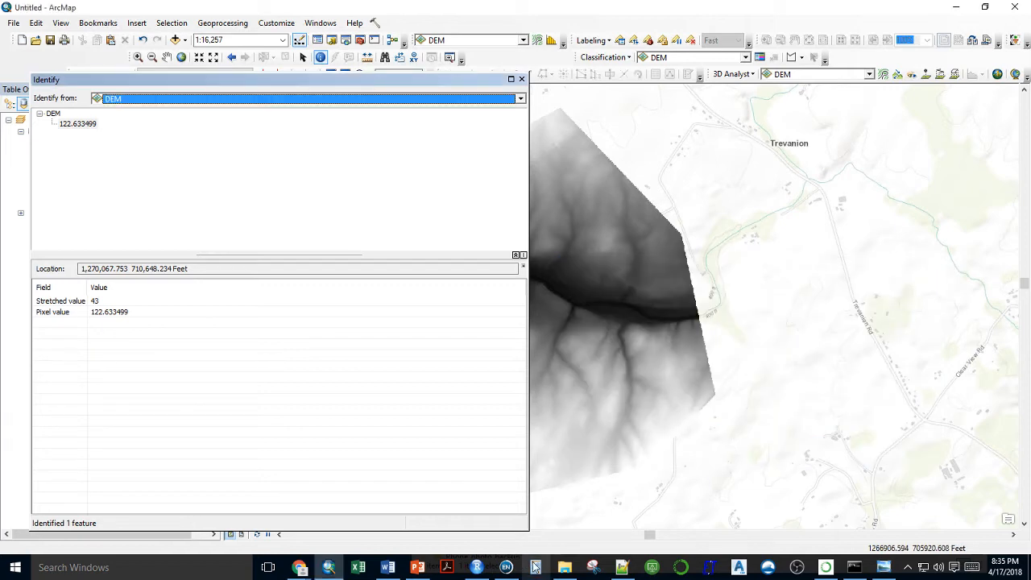
{"action": "left_click", "coordinate": [535, 567]}
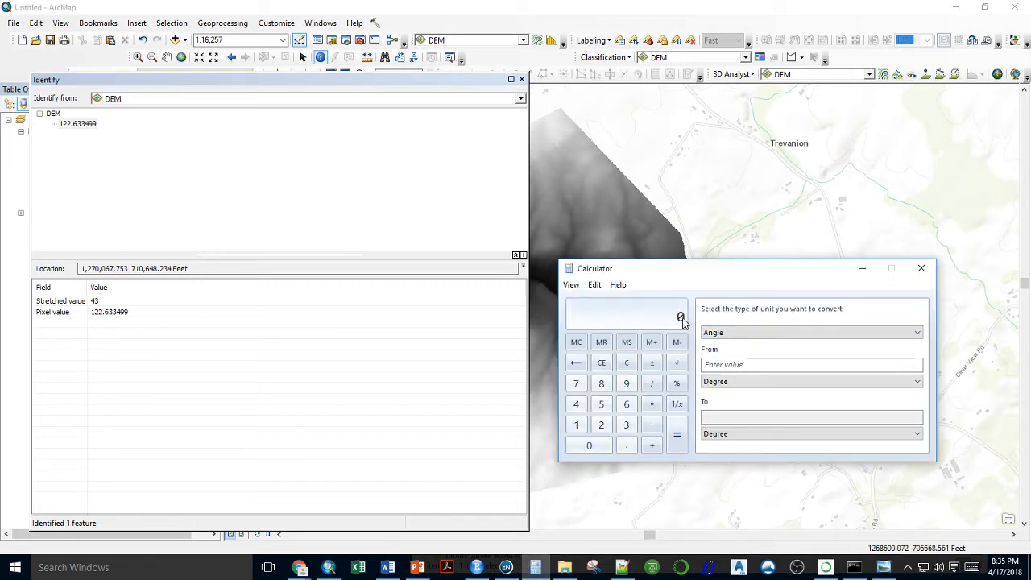
{"action": "left_click_drag", "start_coordinate": [707, 283], "coordinate": [342, 297]}
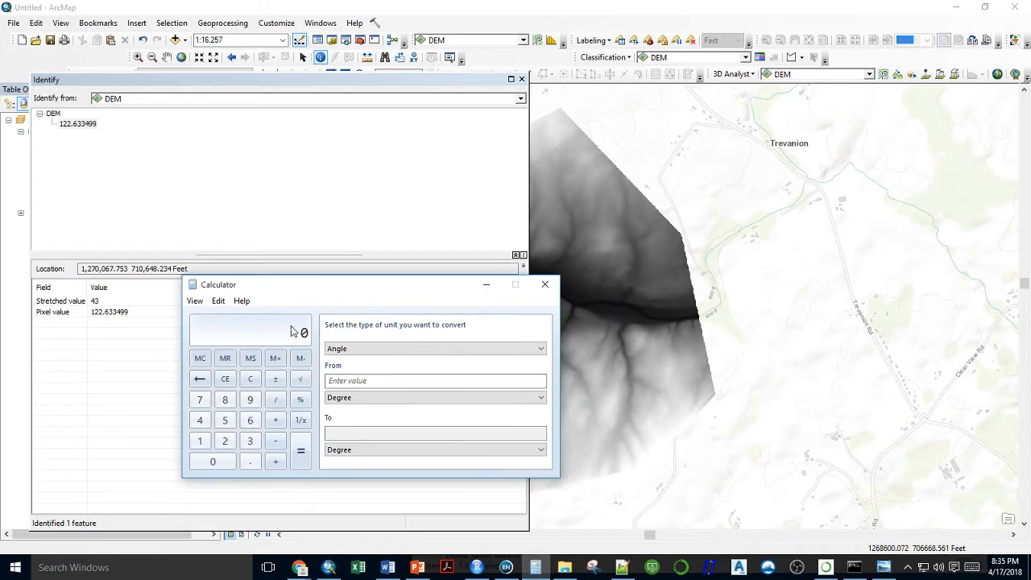
{"action": "type", "text": "400"}
{"action": "key", "text": "slash"}
{"action": "type", "text": "122.633"}
{"action": "key", "text": "Return"}
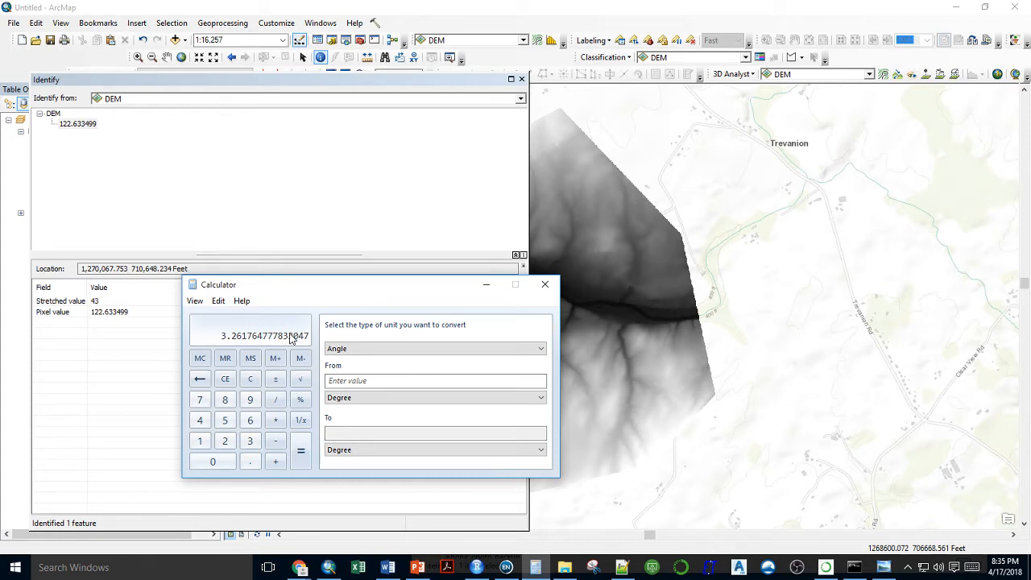
Step: Convert a length of 1 meter to feet in Calculator's unit converter, and minimize Calculator
{"action": "left_click", "coordinate": [404, 349]}
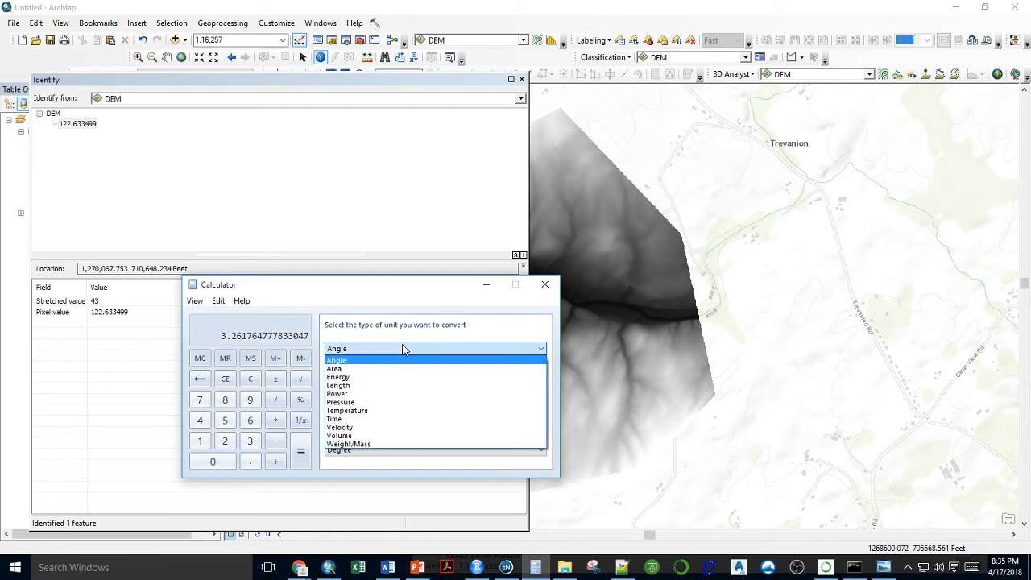
{"action": "left_click", "coordinate": [388, 392]}
{"action": "left_click", "coordinate": [367, 383]}
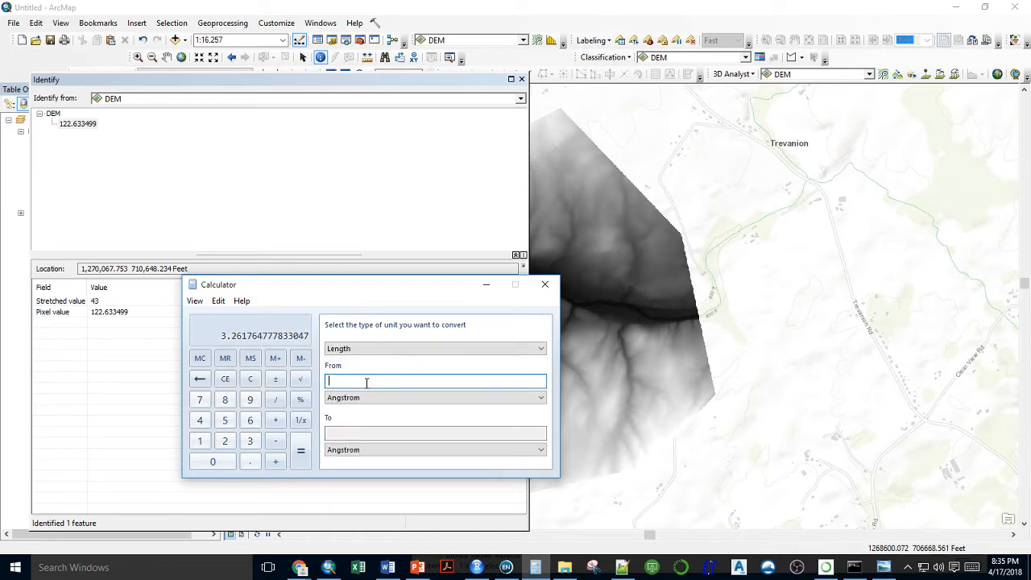
{"action": "left_click", "coordinate": [367, 399]}
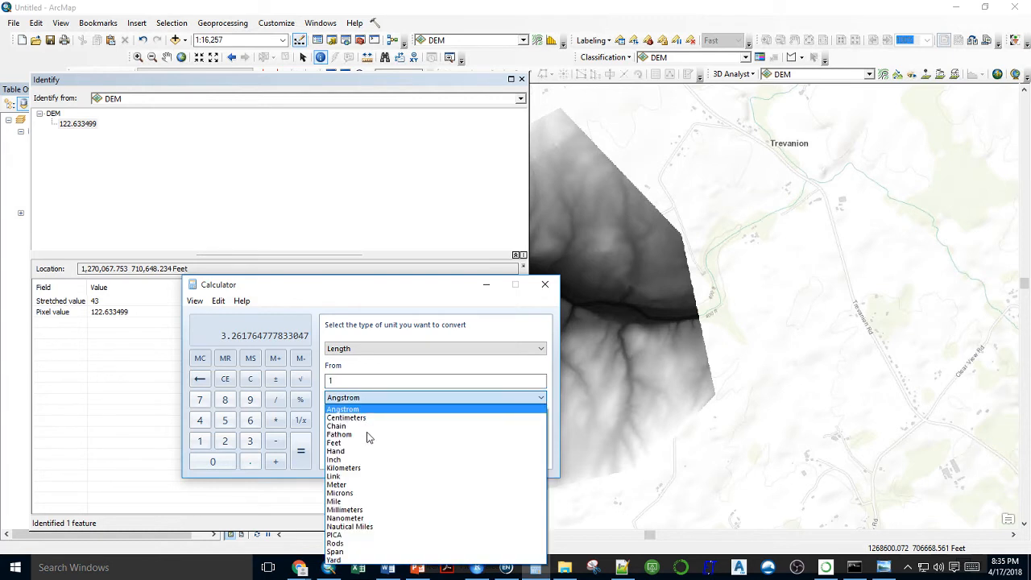
{"action": "left_click", "coordinate": [359, 491]}
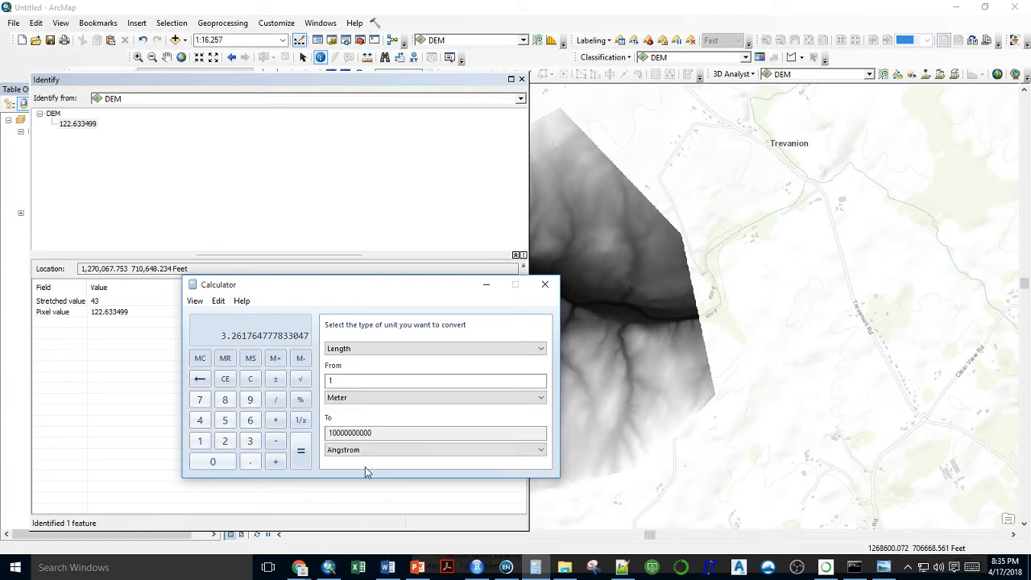
{"action": "left_click", "coordinate": [373, 449]}
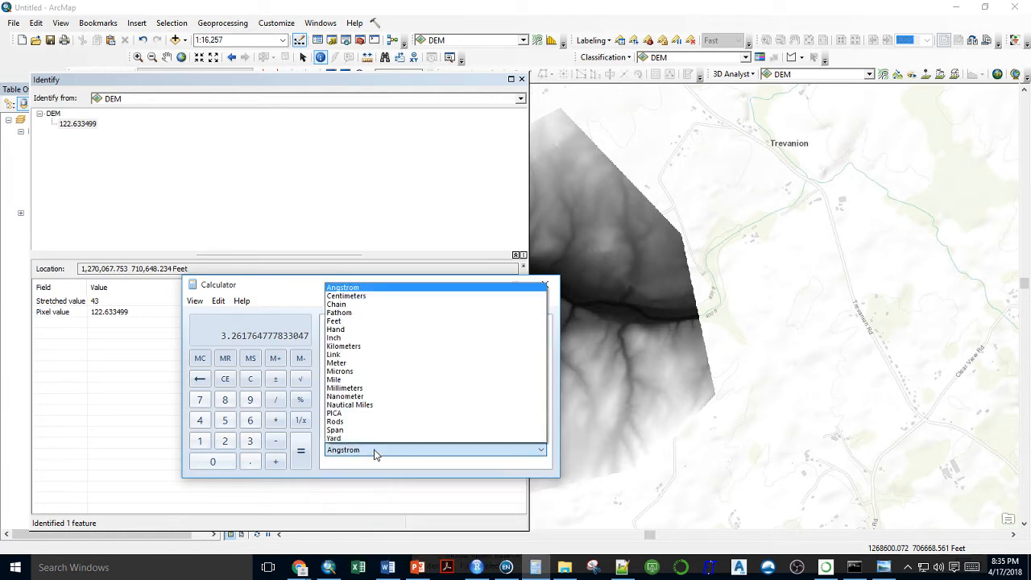
{"action": "left_click", "coordinate": [382, 321]}
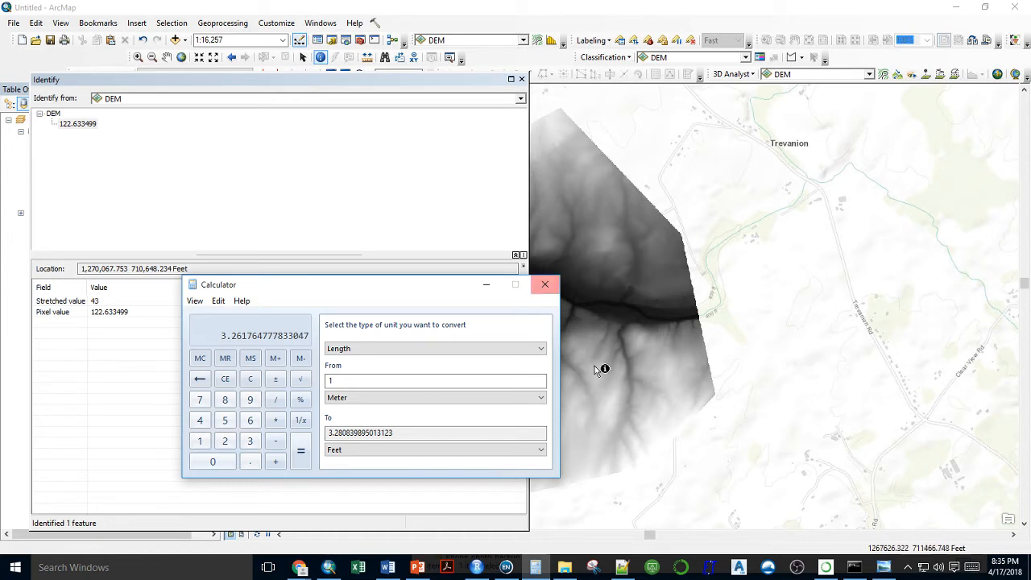
{"action": "left_click", "coordinate": [487, 284]}
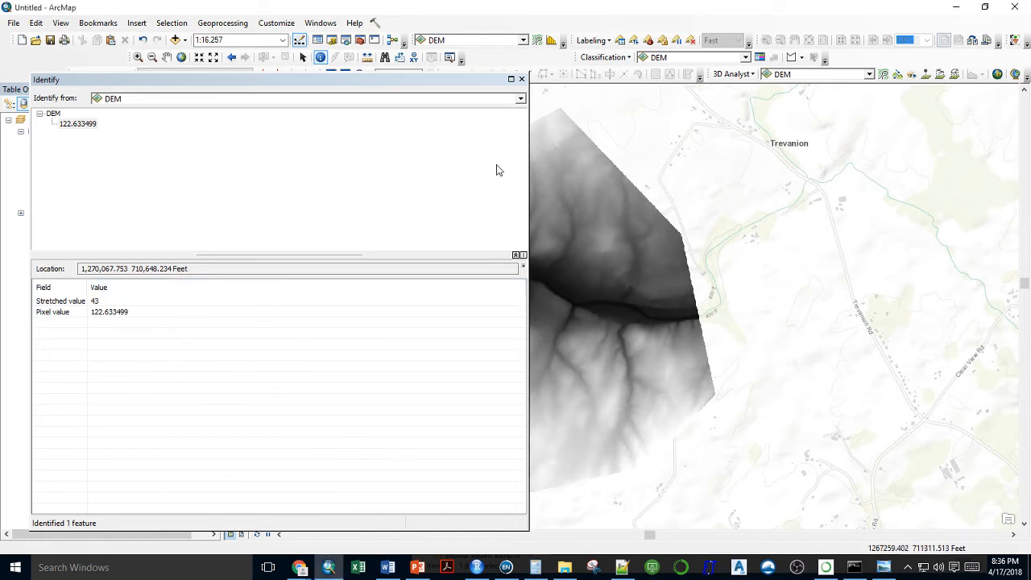
Step: Close the identify results and search the local tools for "raster calculator"
{"action": "left_click", "coordinate": [521, 79]}
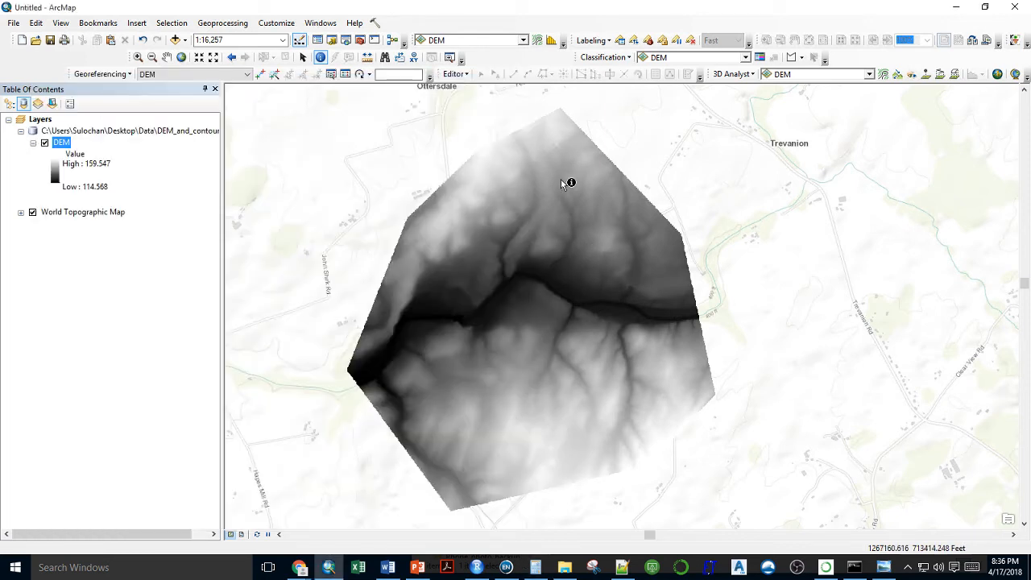
{"action": "left_click", "coordinate": [346, 42]}
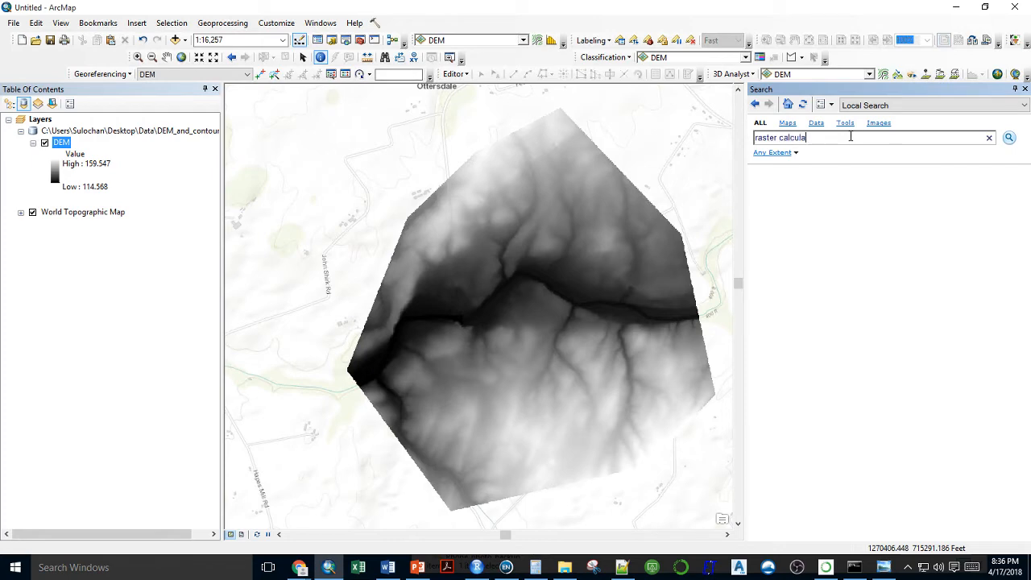
{"action": "key", "text": "Return"}
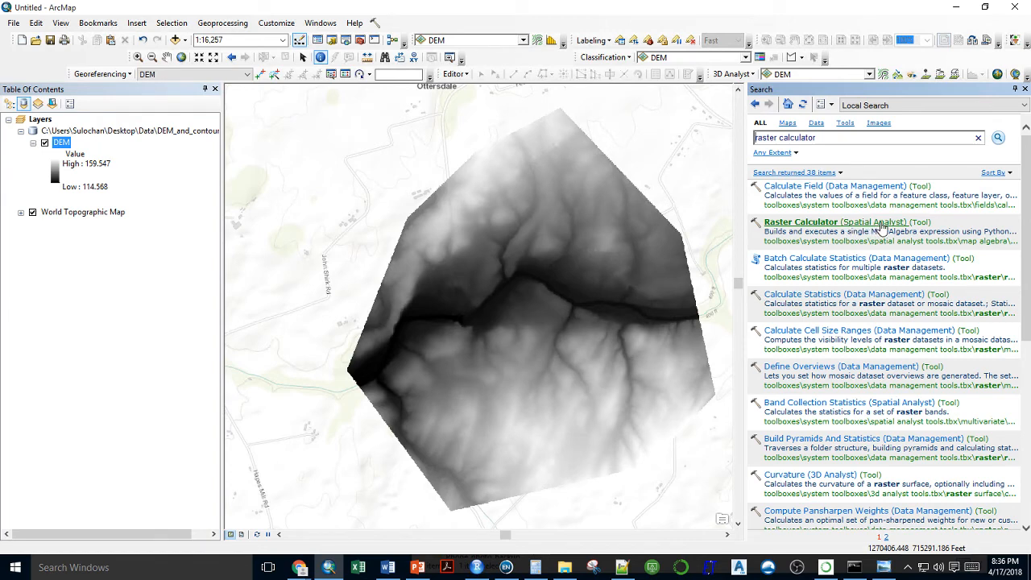
Step: Check in the extensions list that the Spatial Analyst extension is enabled
{"action": "left_click", "coordinate": [315, 23]}
{"action": "mouse_move", "coordinate": [290, 23]}
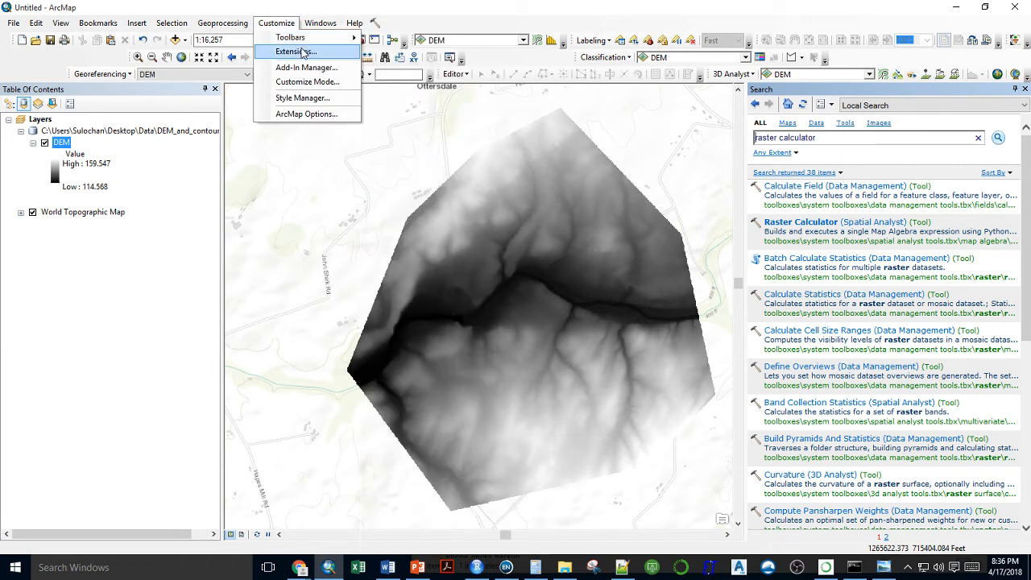
{"action": "left_click", "coordinate": [298, 52]}
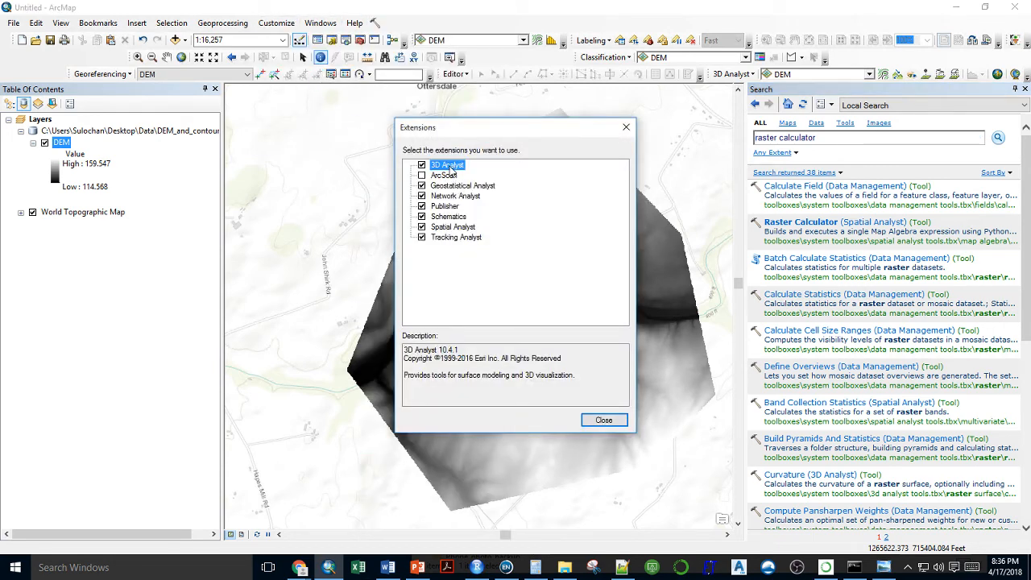
{"action": "left_click", "coordinate": [448, 231]}
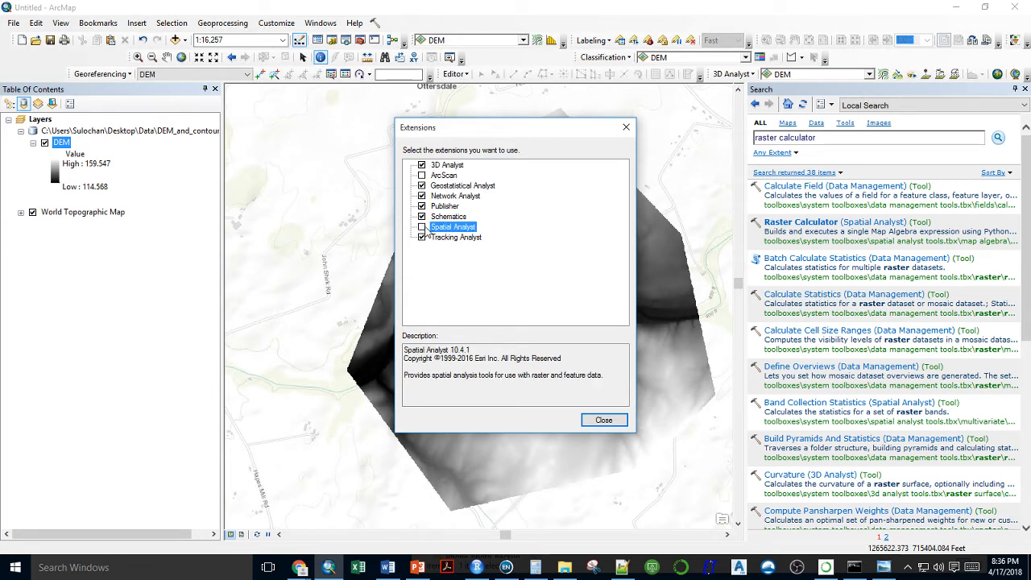
{"action": "left_click", "coordinate": [601, 423]}
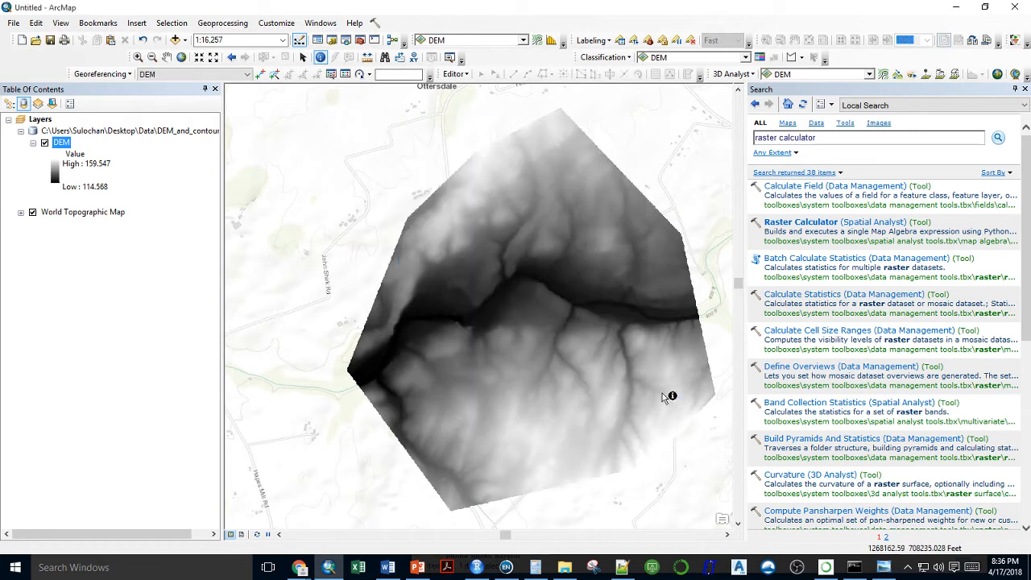
Step: Open the Spatial Analyst Raster Calculator tool and start its map algebra expression with the DEM layer
{"action": "left_click", "coordinate": [856, 222]}
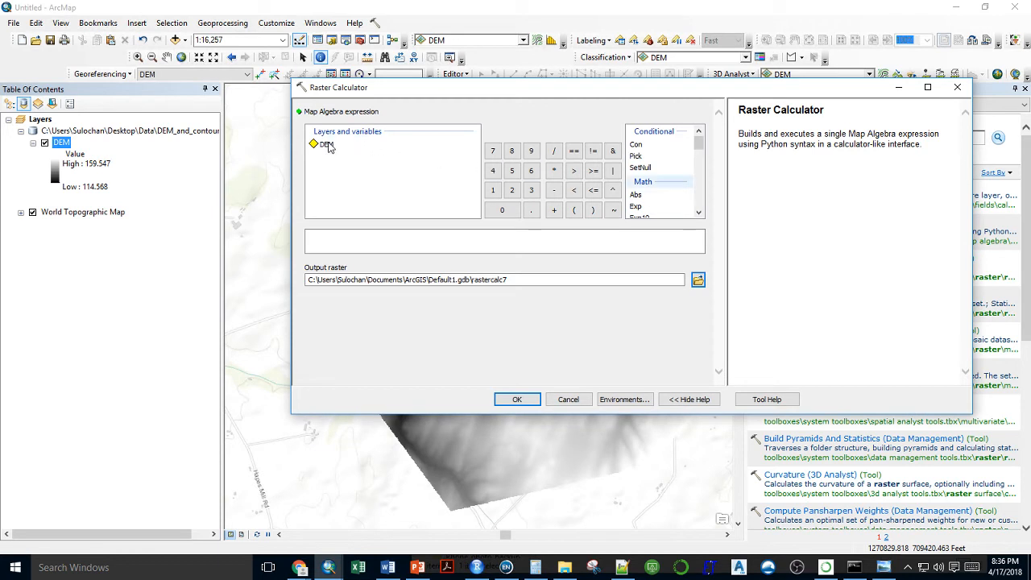
{"action": "left_click", "coordinate": [326, 144]}
{"action": "double_click", "coordinate": [326, 144]}
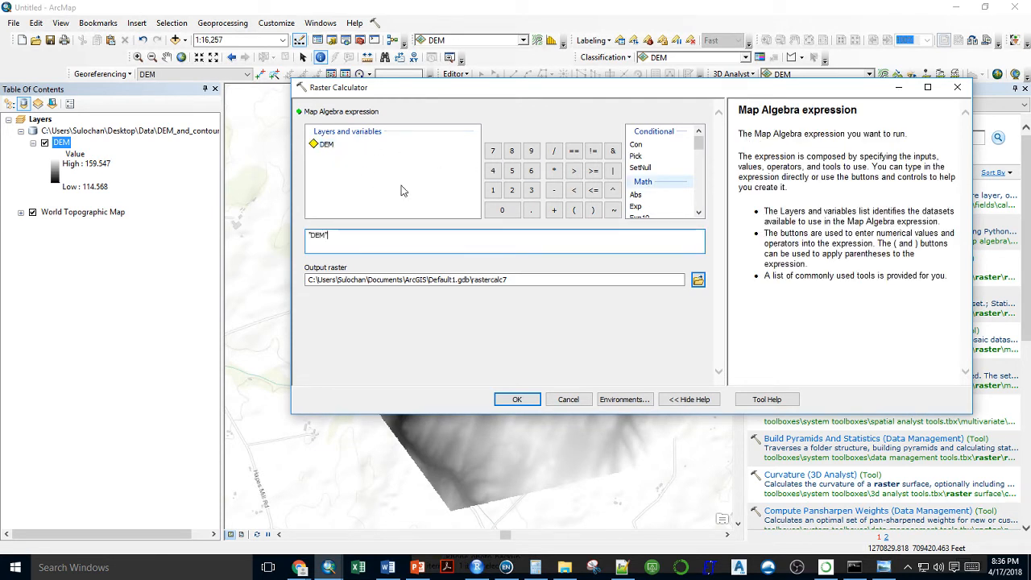
Step: Multiply DEM in the expression by the conversion factor 3.280839895013123 copied from Calculator
{"action": "left_click", "coordinate": [535, 567]}
{"action": "left_click_drag", "start_coordinate": [393, 432], "coordinate": [328, 433]}
{"action": "right_click", "coordinate": [348, 433]}
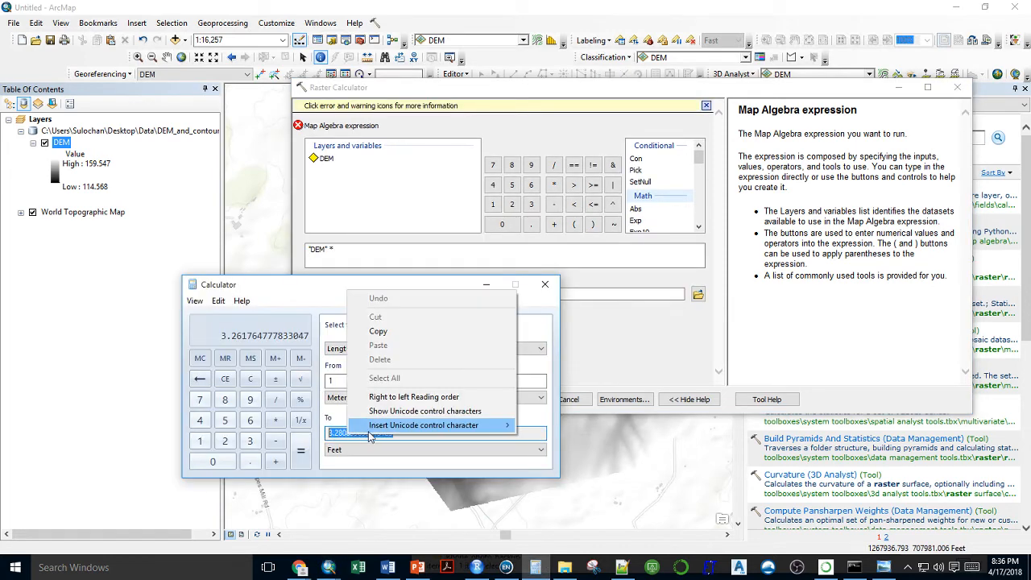
{"action": "left_click", "coordinate": [403, 331]}
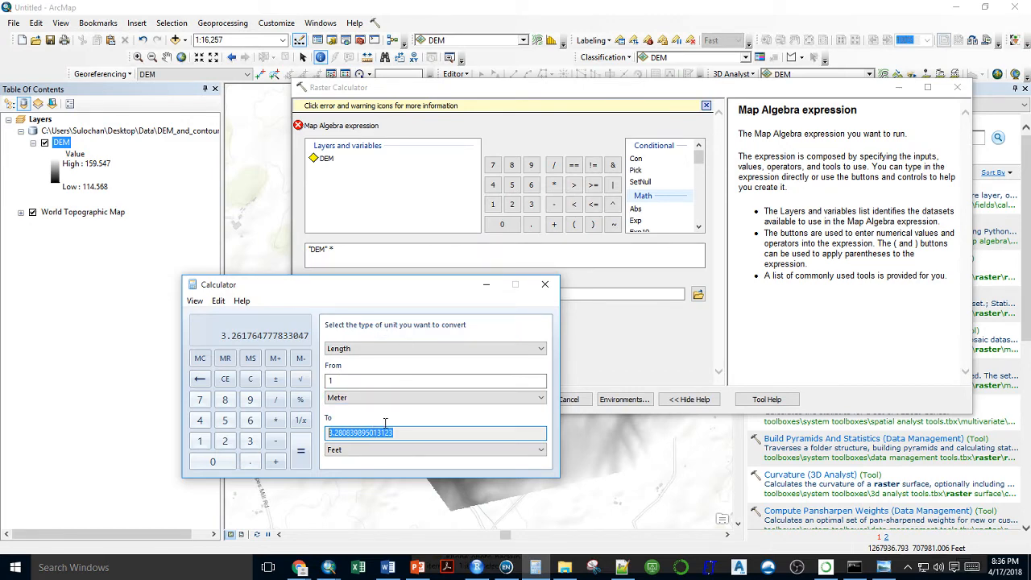
{"action": "right_click", "coordinate": [385, 422]}
{"action": "left_click", "coordinate": [413, 333]}
{"action": "left_click", "coordinate": [428, 250]}
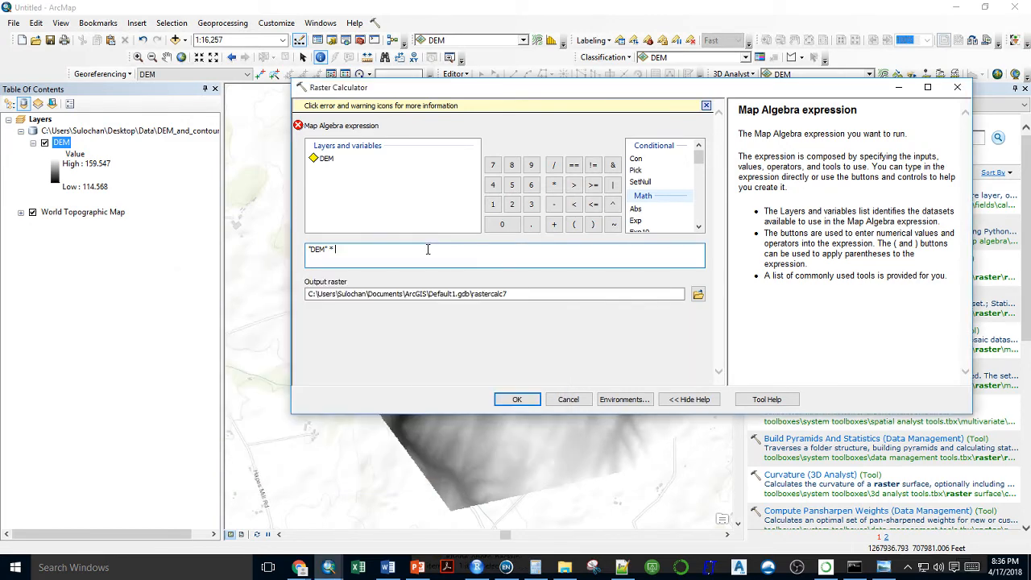
{"action": "right_click", "coordinate": [427, 250]}
{"action": "left_click", "coordinate": [451, 302]}
Step: Set the output raster to DEM_feet.tif in the Data folder and run the raster calculation
{"action": "left_click", "coordinate": [697, 294]}
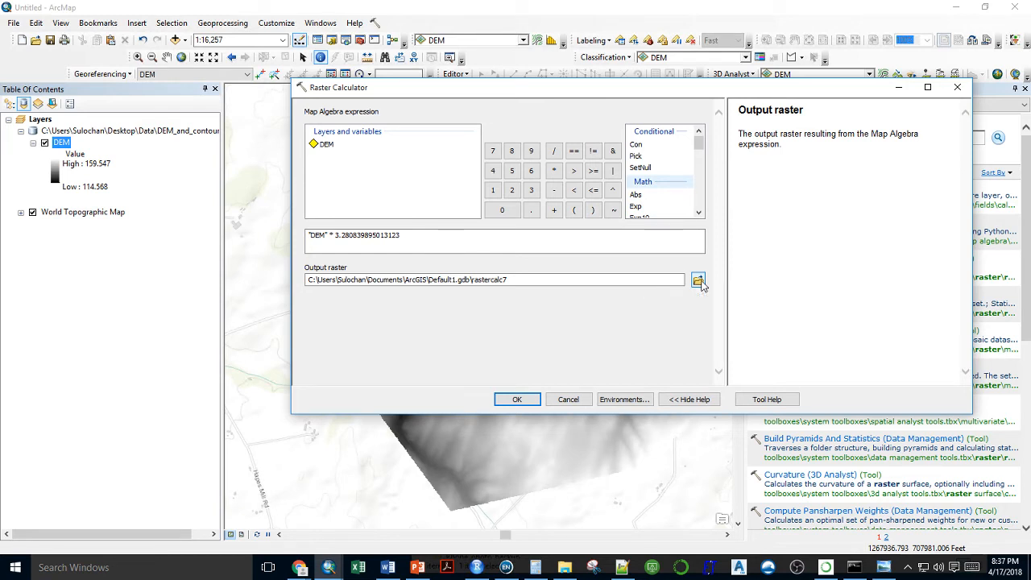
{"action": "left_click", "coordinate": [697, 281]}
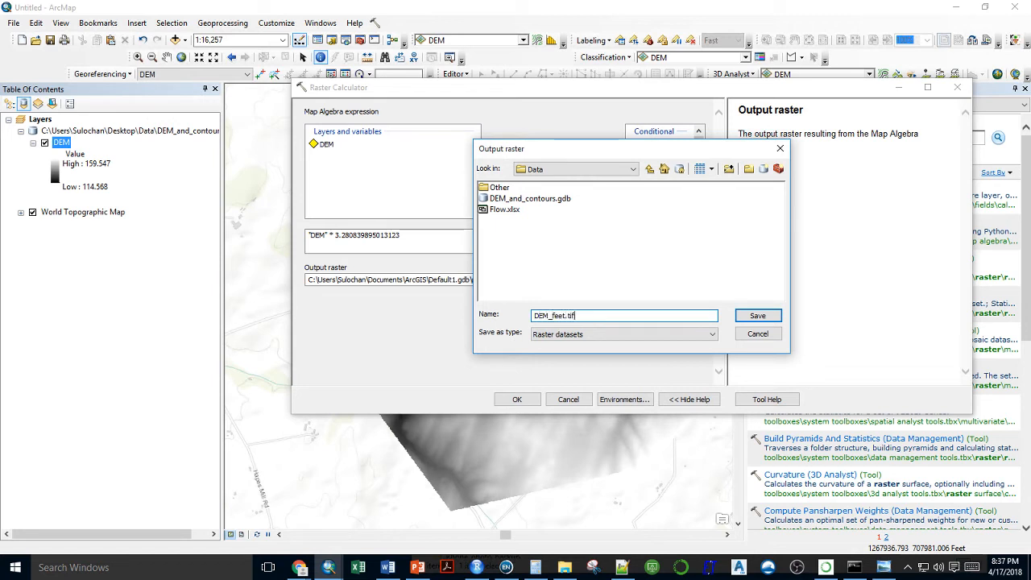
{"action": "left_click", "coordinate": [755, 318]}
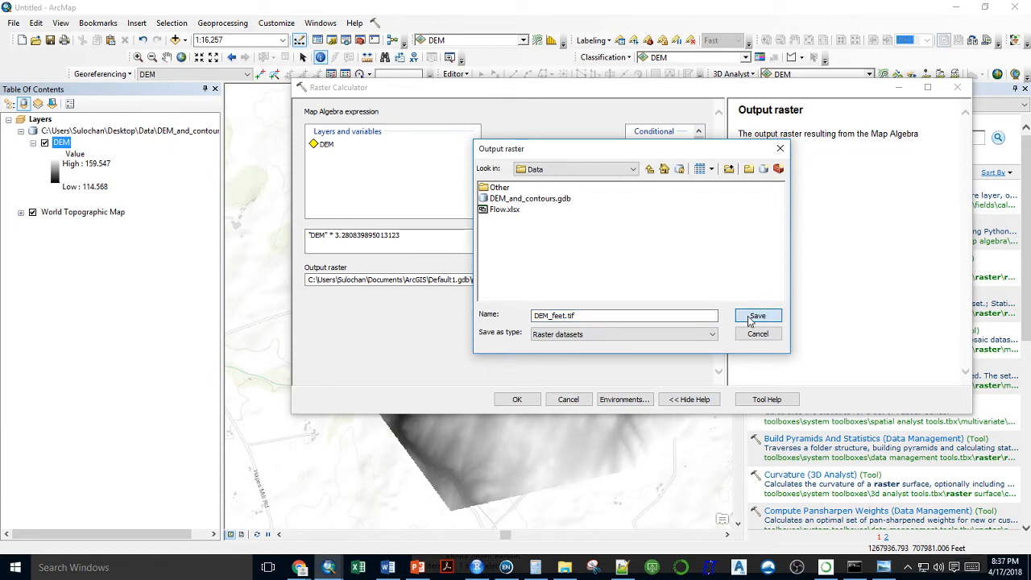
{"action": "left_click", "coordinate": [517, 398]}
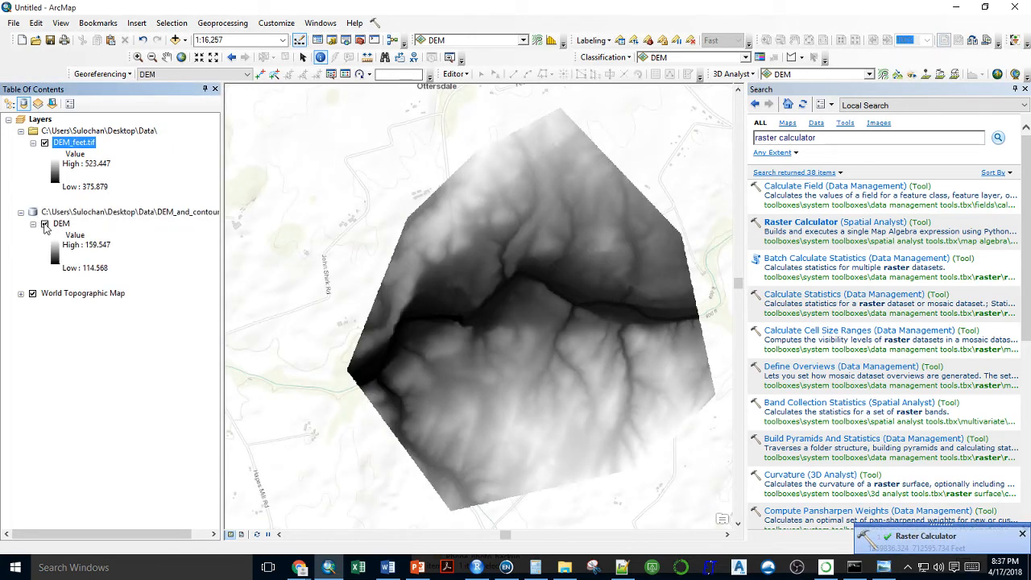
Step: Hide the original DEM layer and close the search pane
{"action": "left_click", "coordinate": [45, 224]}
{"action": "left_click", "coordinate": [1025, 90]}
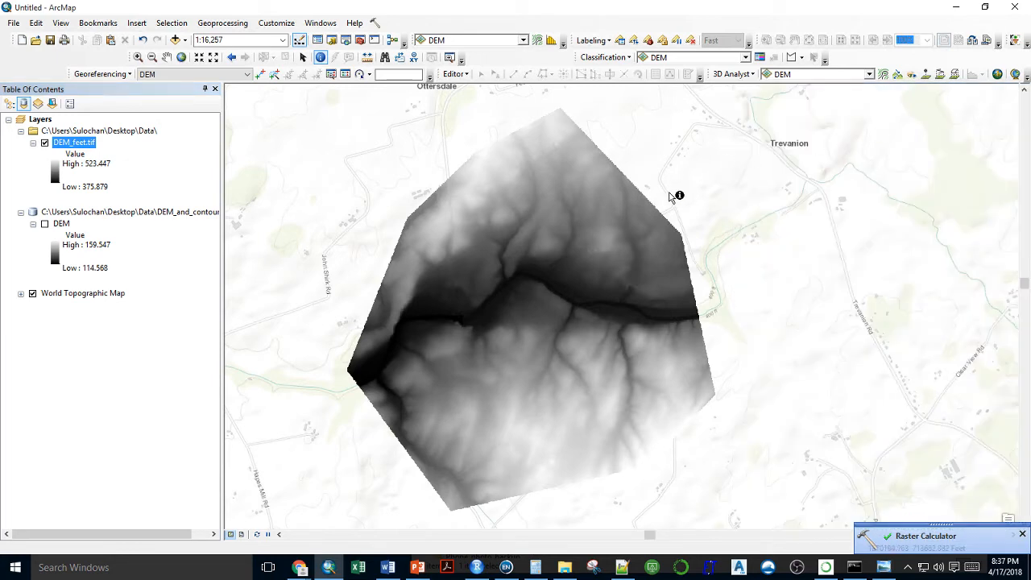
Step: Identify the pixel value at the river's eastern end with DEM_feet.tif as the layer to identify from, and close the results
{"action": "left_click", "coordinate": [320, 58]}
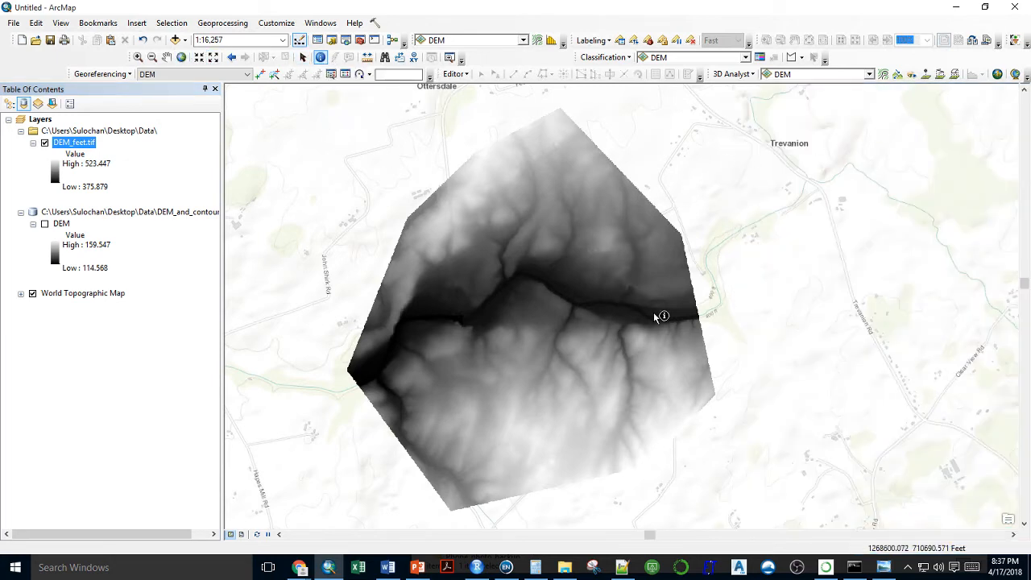
{"action": "left_click", "coordinate": [697, 308]}
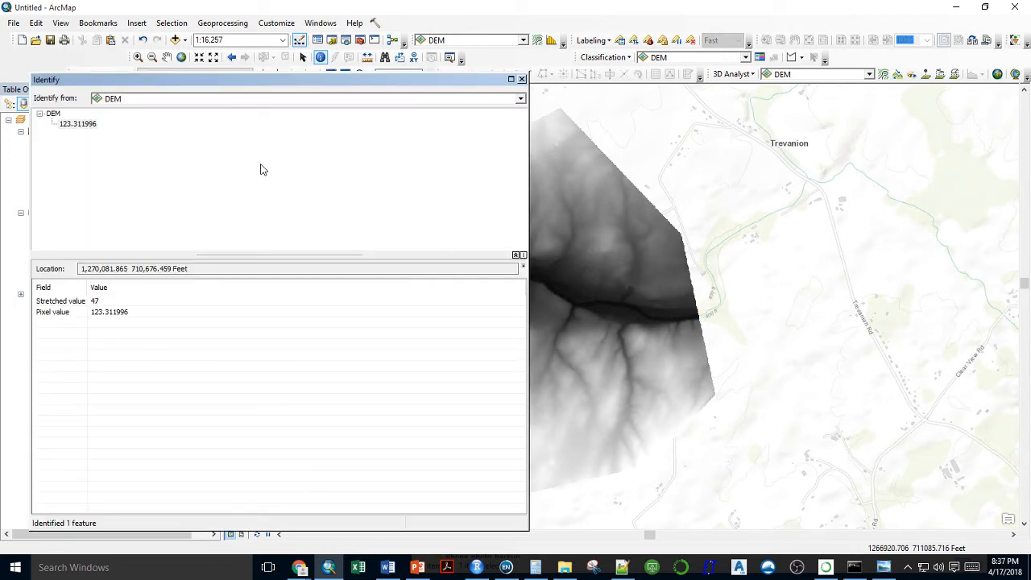
{"action": "left_click", "coordinate": [195, 99]}
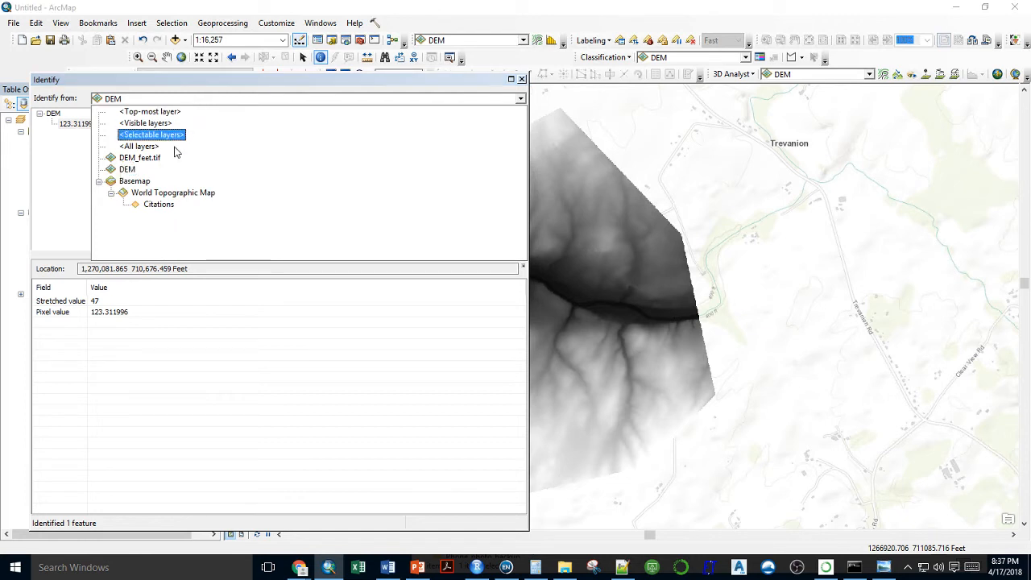
{"action": "left_click", "coordinate": [140, 158]}
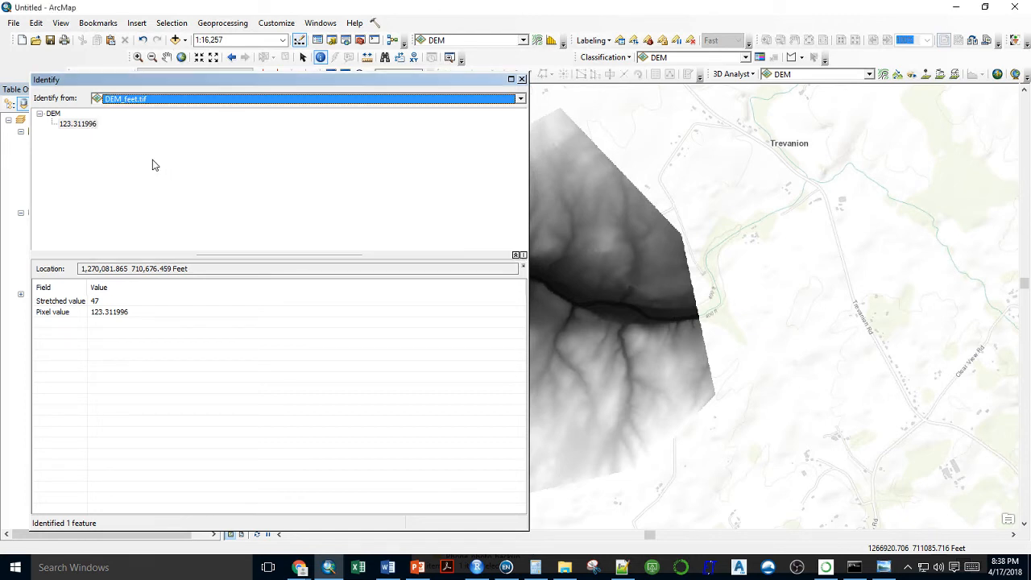
{"action": "left_click", "coordinate": [694, 306]}
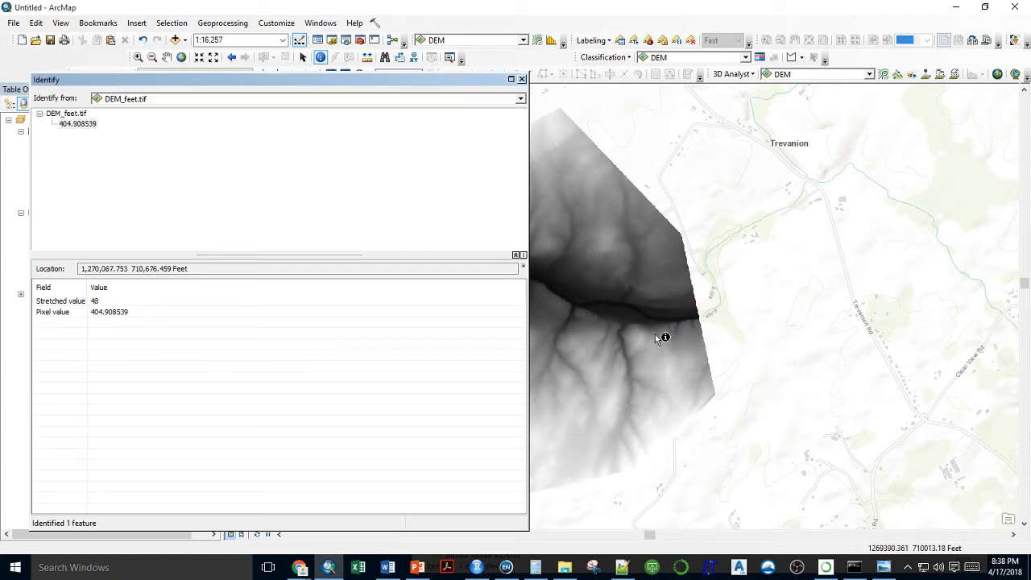
{"action": "left_click", "coordinate": [693, 307]}
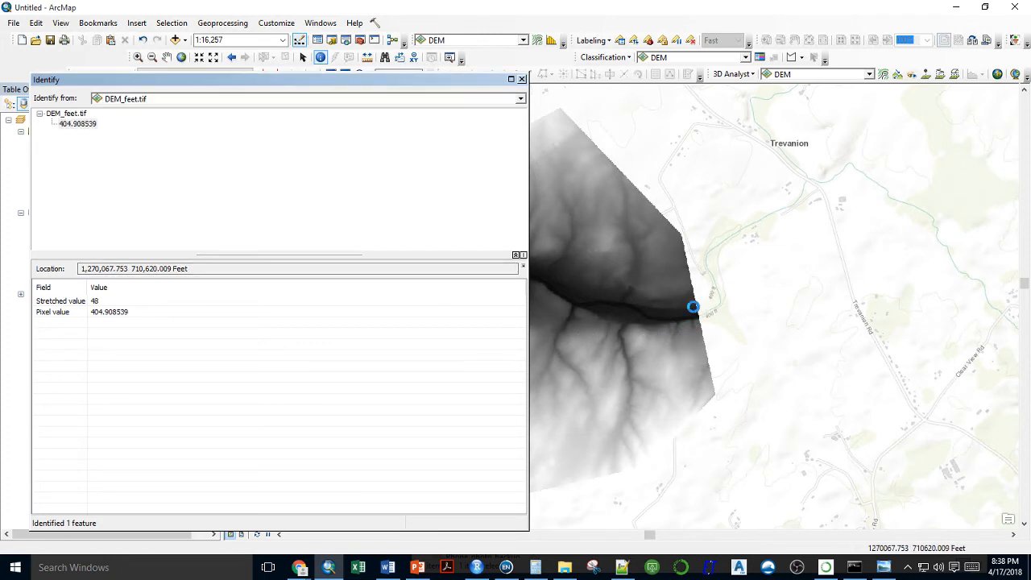
{"action": "left_click", "coordinate": [522, 80]}
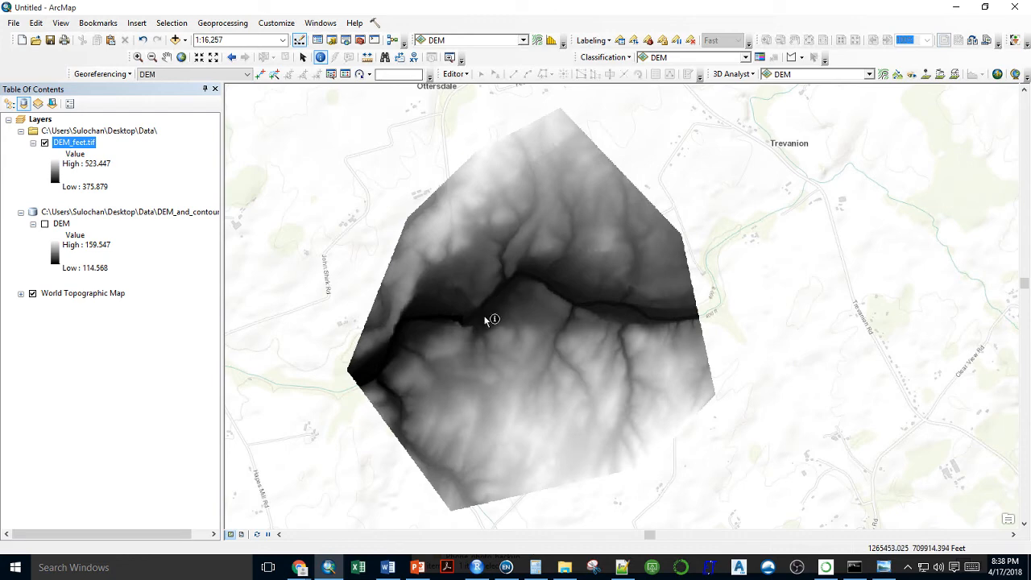
Step: Look at the output files in the Data folder in File Explorer, close Calculator, and return to ArcMap
{"action": "left_click", "coordinate": [957, 7]}
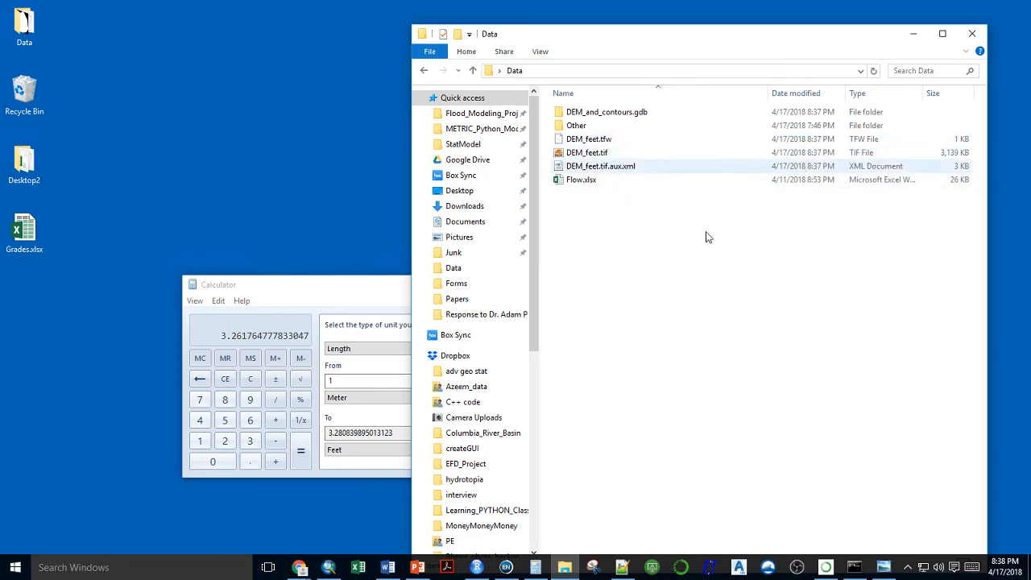
{"action": "left_click", "coordinate": [342, 301]}
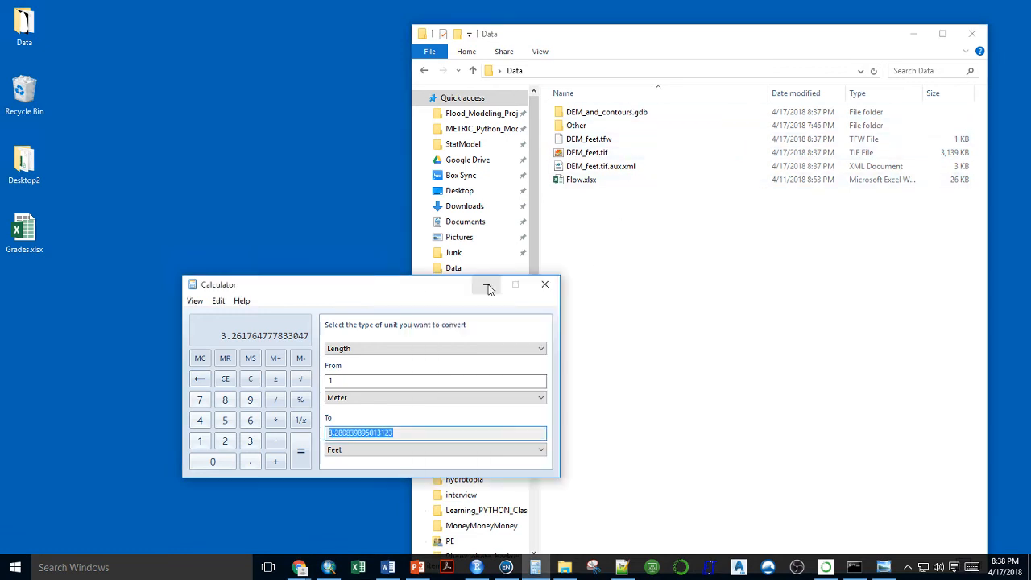
{"action": "left_click", "coordinate": [553, 284]}
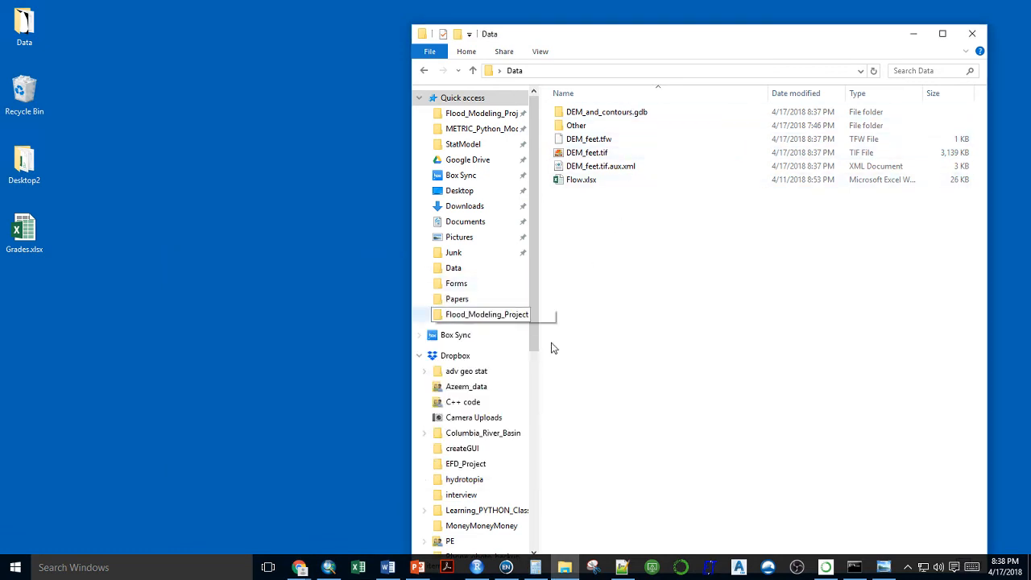
{"action": "left_click", "coordinate": [328, 568]}
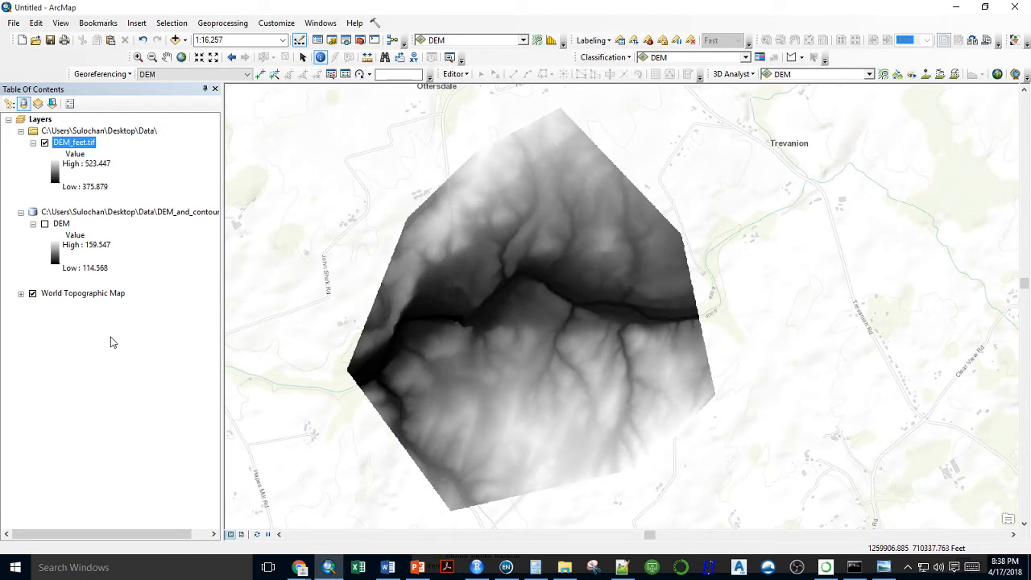
Step: Hide the World Topographic Map basemap and remove the original DEM layer from the map
{"action": "left_click", "coordinate": [33, 294]}
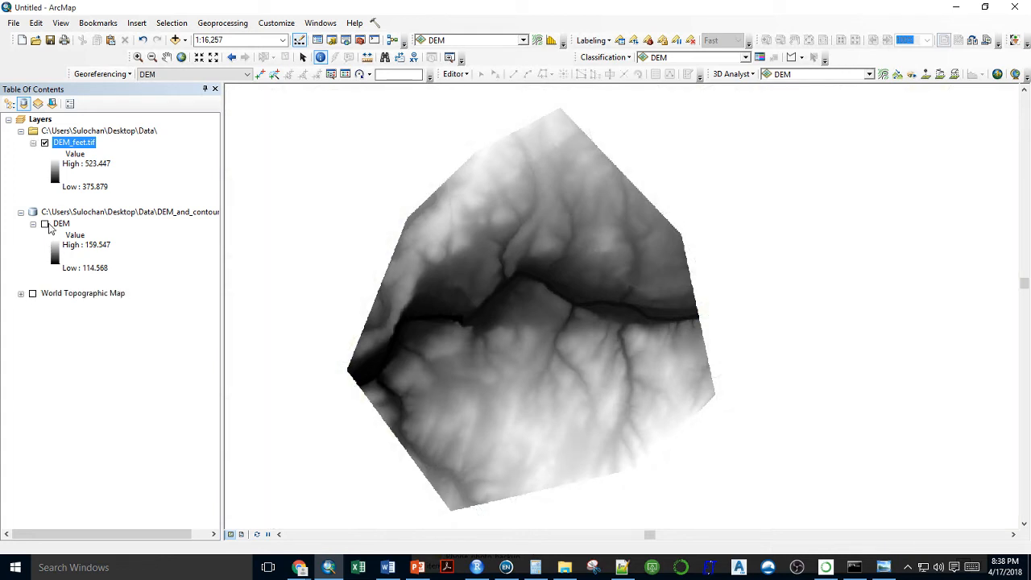
{"action": "right_click", "coordinate": [50, 228]}
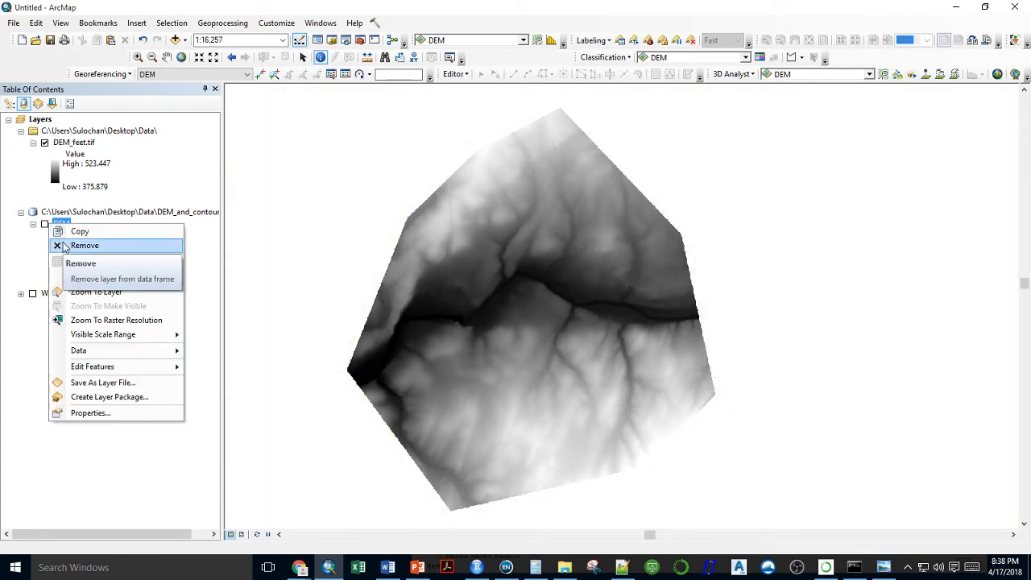
{"action": "left_click", "coordinate": [65, 247]}
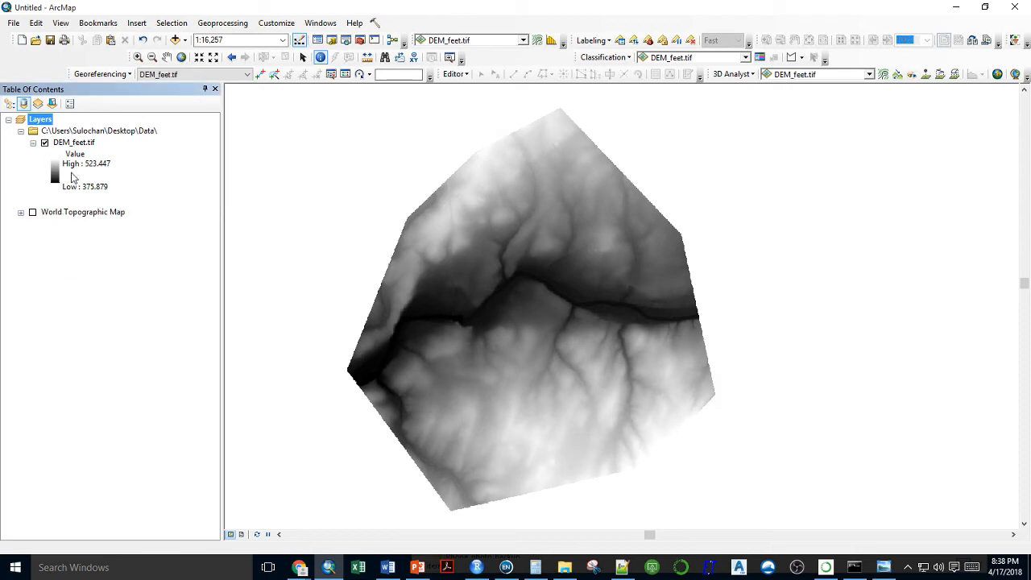
Step: Examine the spatial reference and linear unit in the source properties of the DEM_feet.tif layer
{"action": "left_click", "coordinate": [82, 145]}
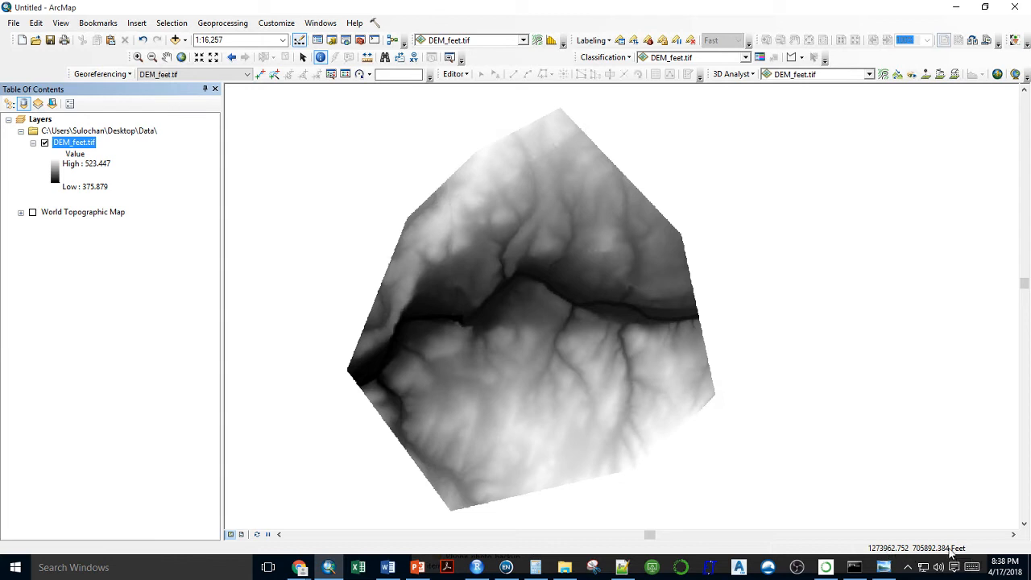
{"action": "right_click", "coordinate": [93, 144]}
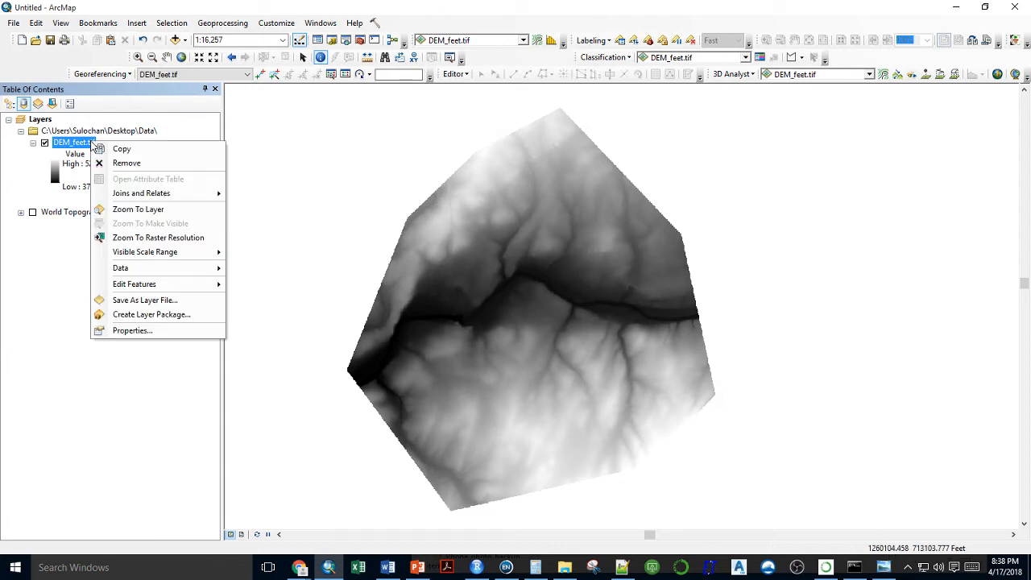
{"action": "left_click", "coordinate": [133, 331]}
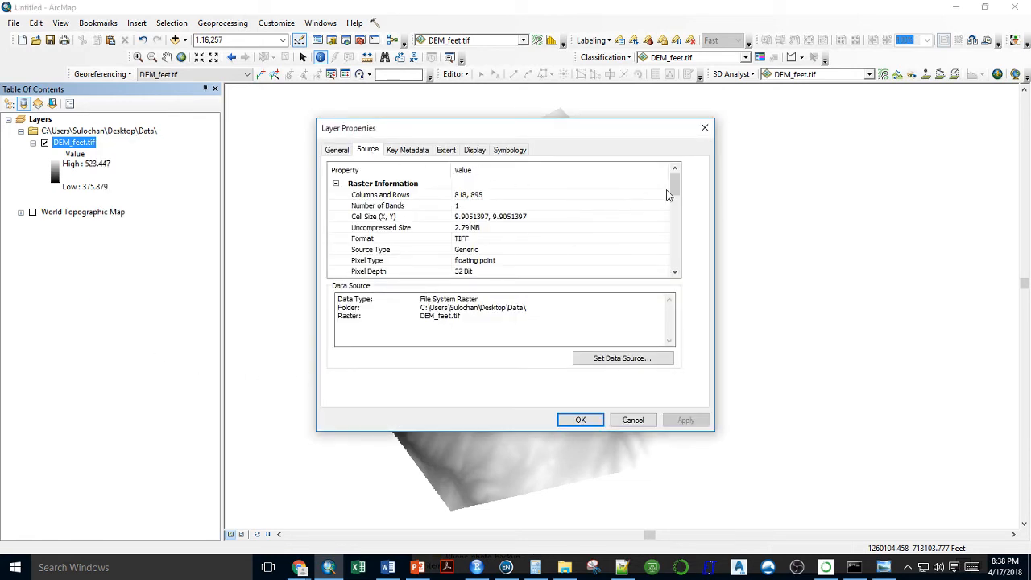
{"action": "left_click_drag", "start_coordinate": [679, 186], "coordinate": [686, 235]}
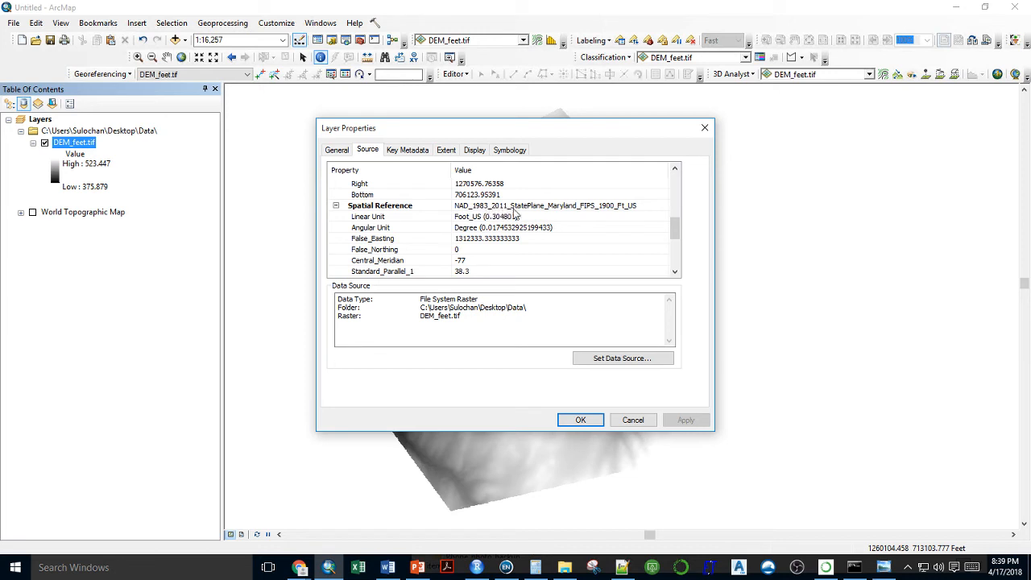
Step: Capture the spatial reference details with Snipping Tool, minimize the snip window and close the layer properties
{"action": "left_click", "coordinate": [593, 567]}
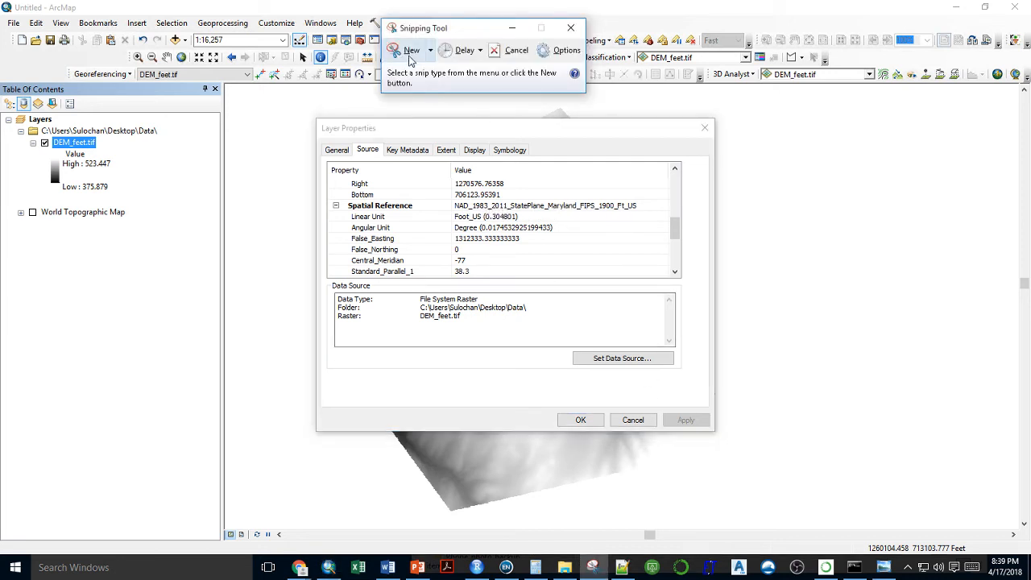
{"action": "left_click", "coordinate": [407, 50]}
{"action": "left_click_drag", "start_coordinate": [313, 150], "coordinate": [733, 280]}
{"action": "left_click_drag", "start_coordinate": [614, 51], "coordinate": [360, 124]}
{"action": "left_click", "coordinate": [555, 123]}
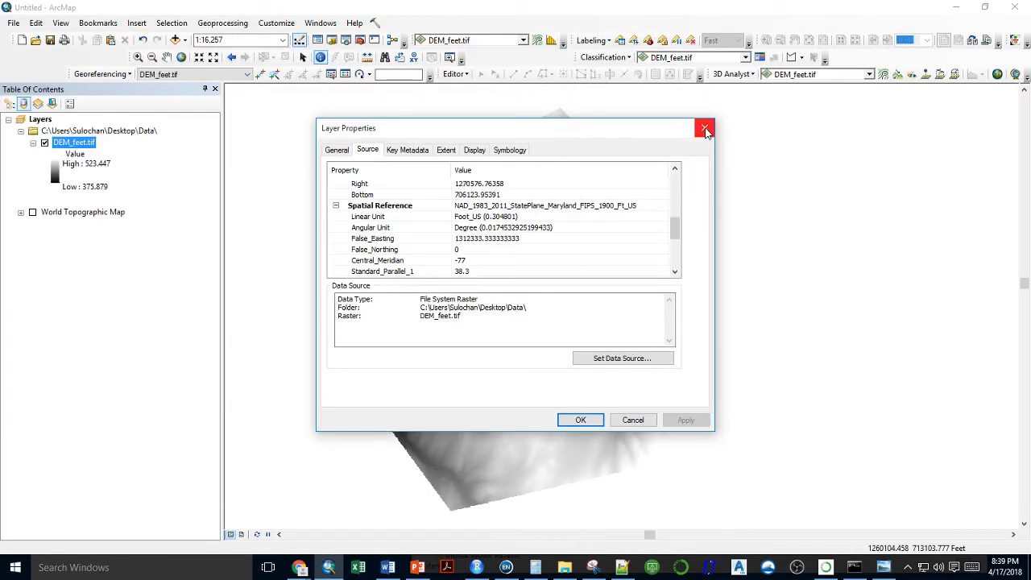
{"action": "left_click", "coordinate": [705, 127]}
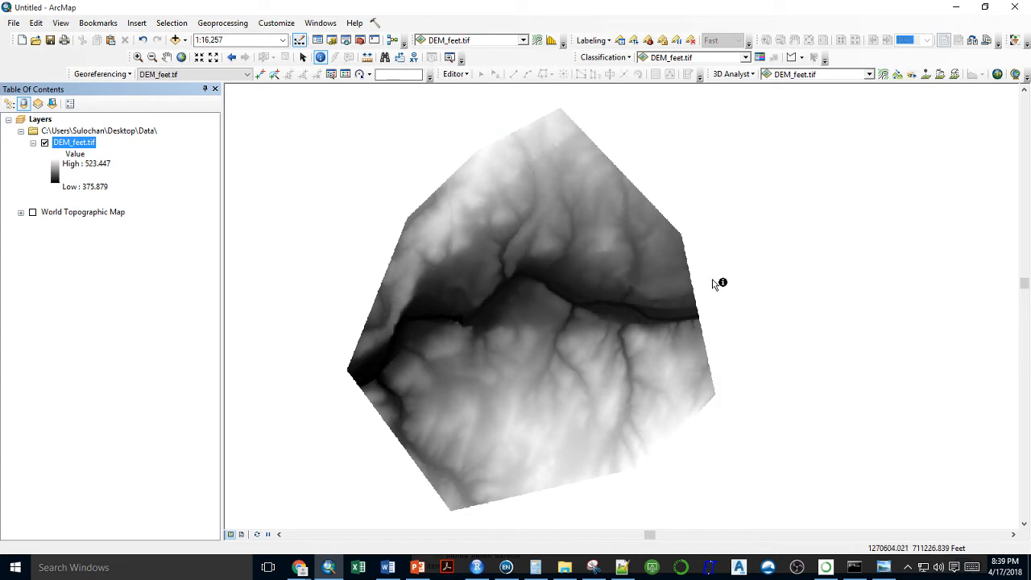
Step: Search the tools for "create spatial reference" and open the Create Spatial Reference tool
{"action": "left_click", "coordinate": [346, 42]}
{"action": "left_click", "coordinate": [828, 140]}
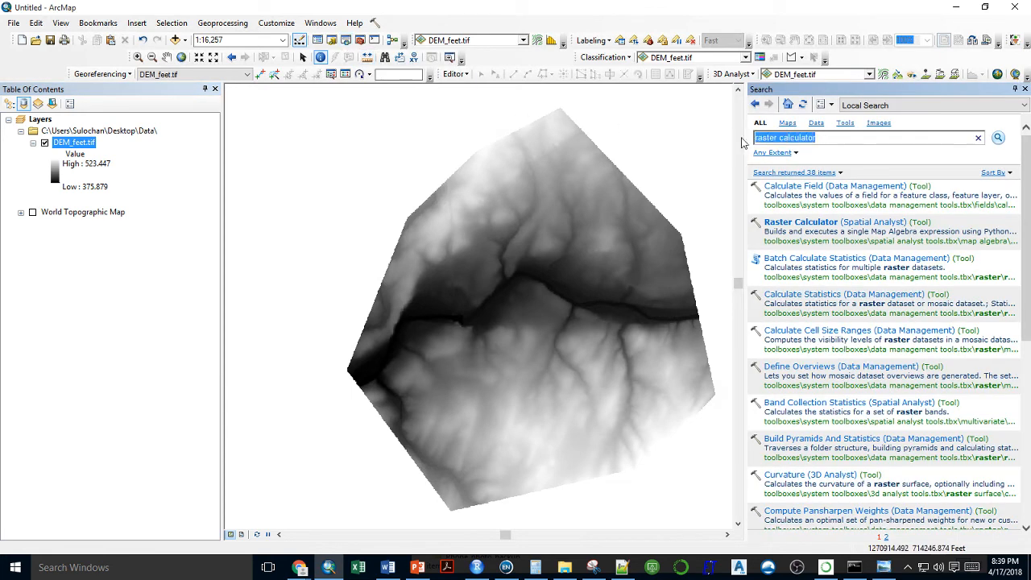
{"action": "type", "text": "create"}
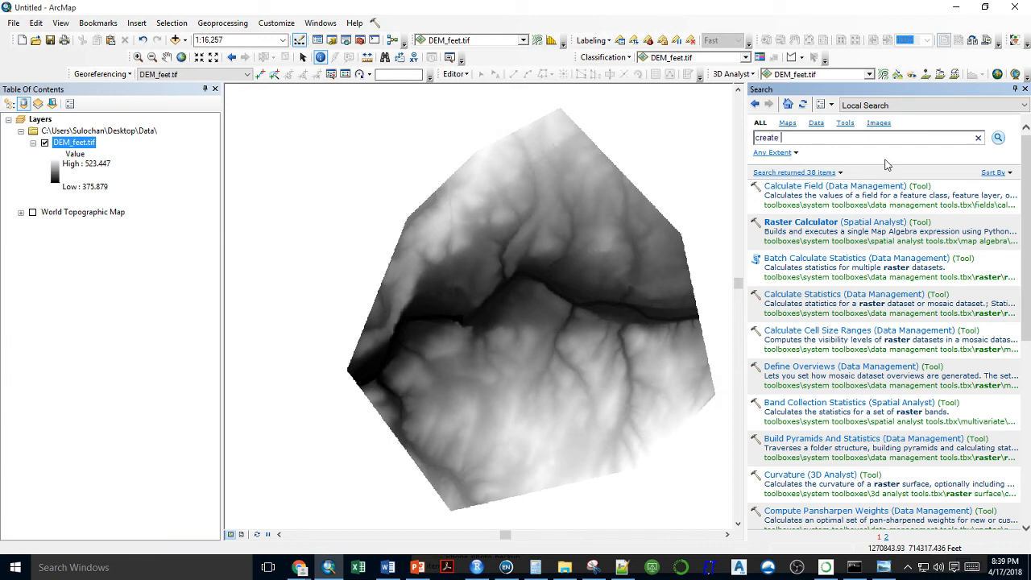
{"action": "type", "text": " spatial reference"}
{"action": "key", "text": "Return"}
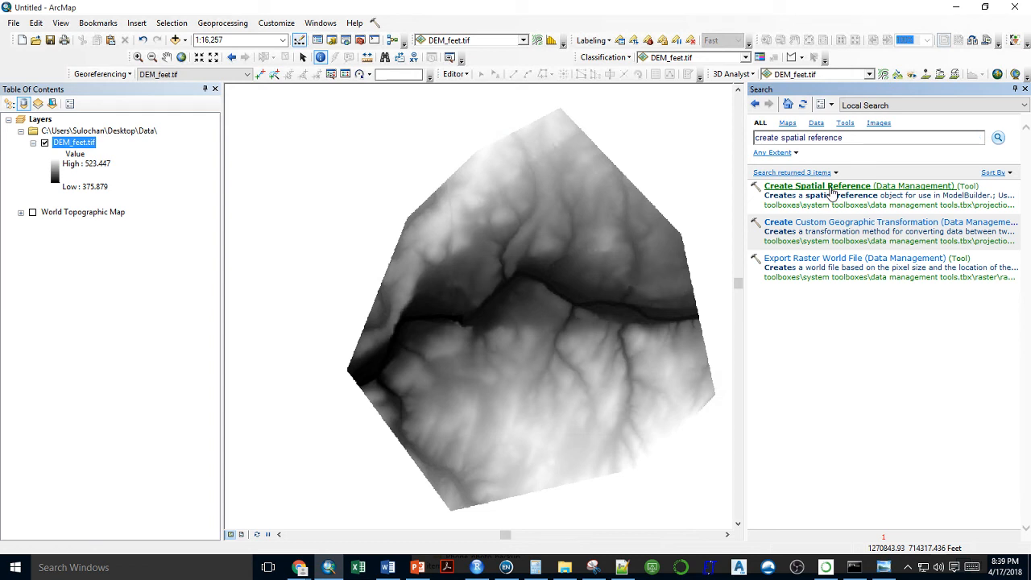
{"action": "left_click", "coordinate": [832, 190]}
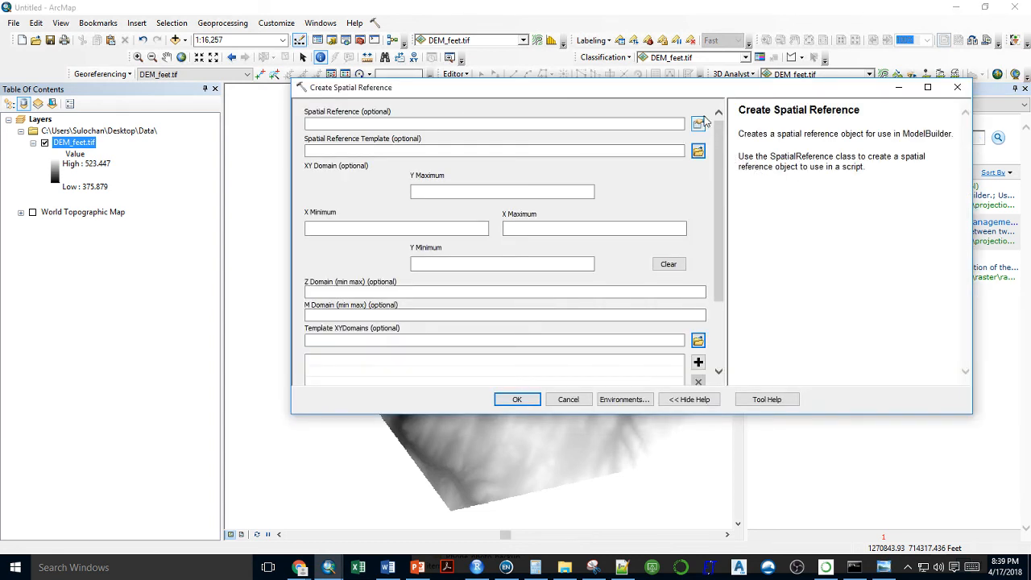
Step: Compare the layers' coordinate systems with the snip and select NAD_1983_2011_StatePlane_Maryland_FIPS_1900_Ft_US as the spatial reference
{"action": "left_click", "coordinate": [698, 124]}
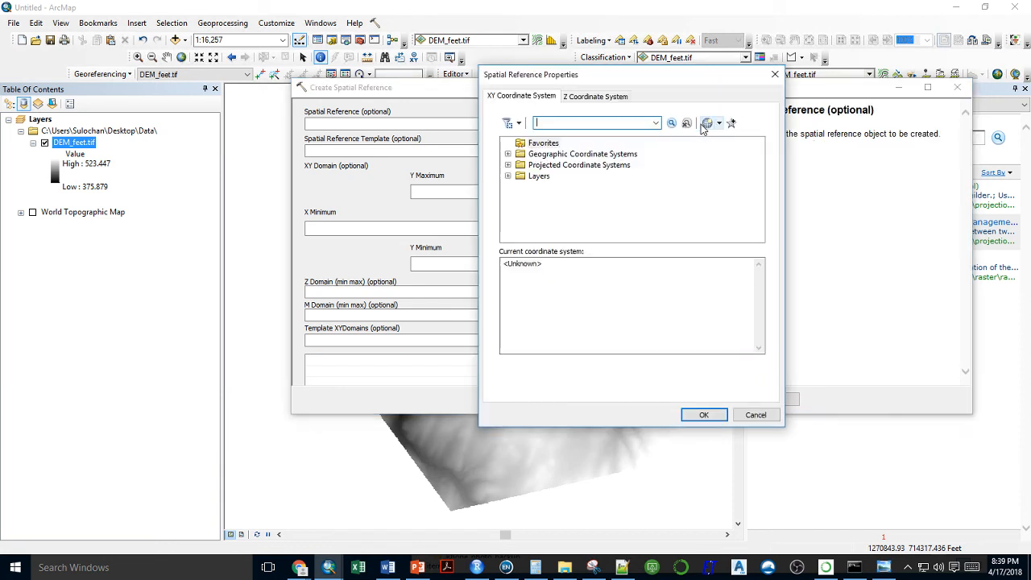
{"action": "left_click", "coordinate": [507, 176]}
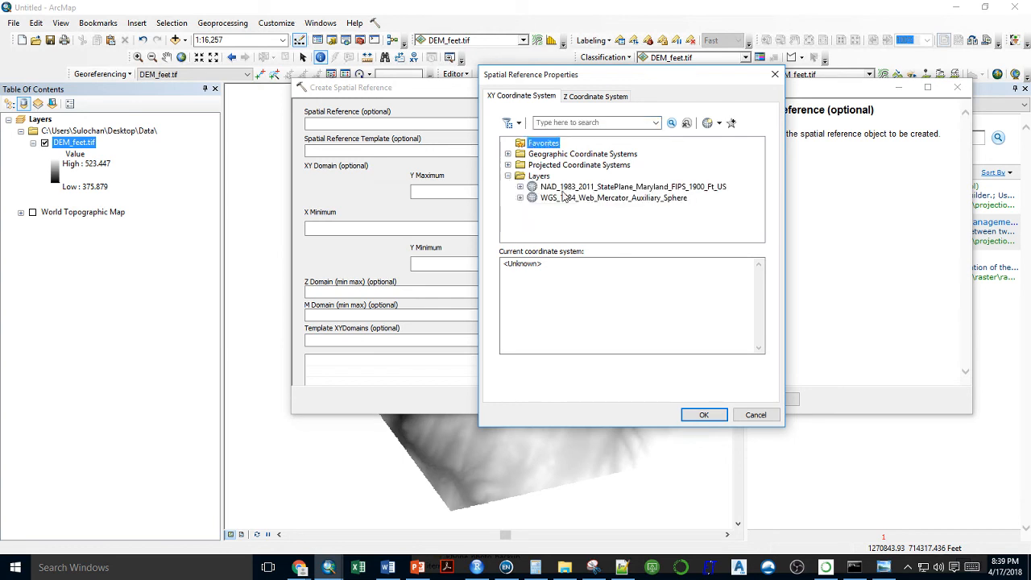
{"action": "left_click", "coordinate": [589, 567]}
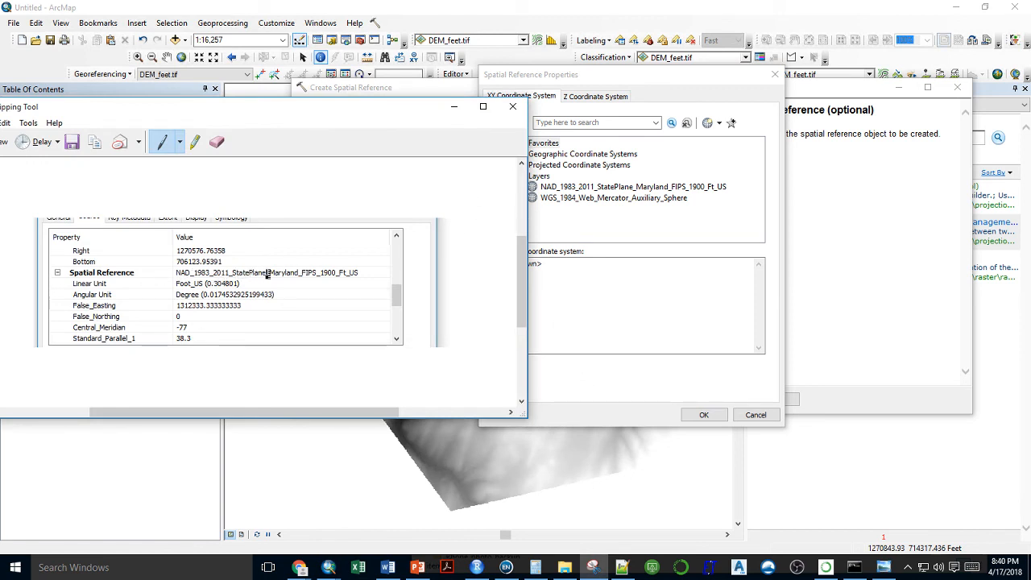
{"action": "left_click", "coordinate": [454, 107]}
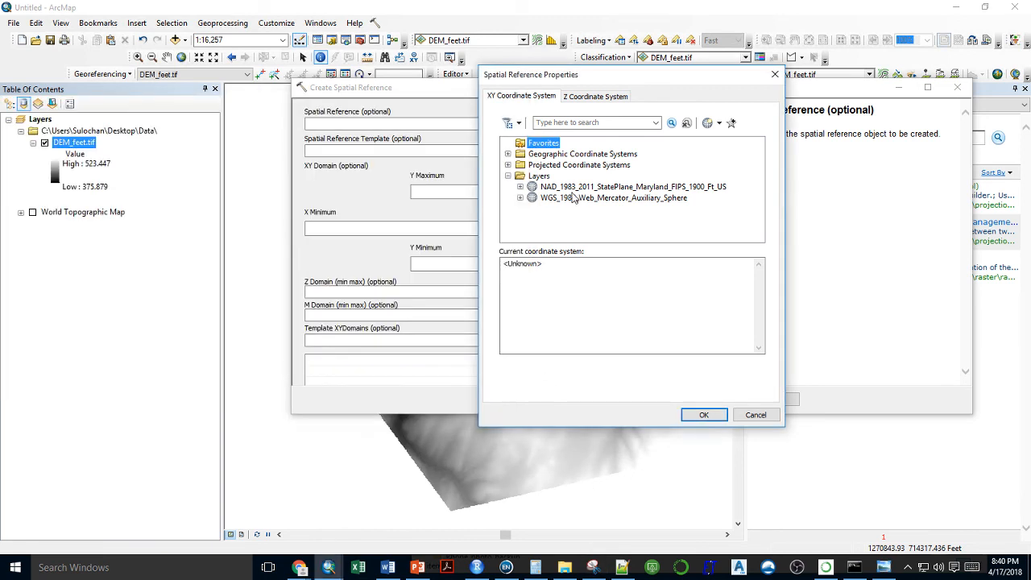
{"action": "left_click", "coordinate": [592, 189]}
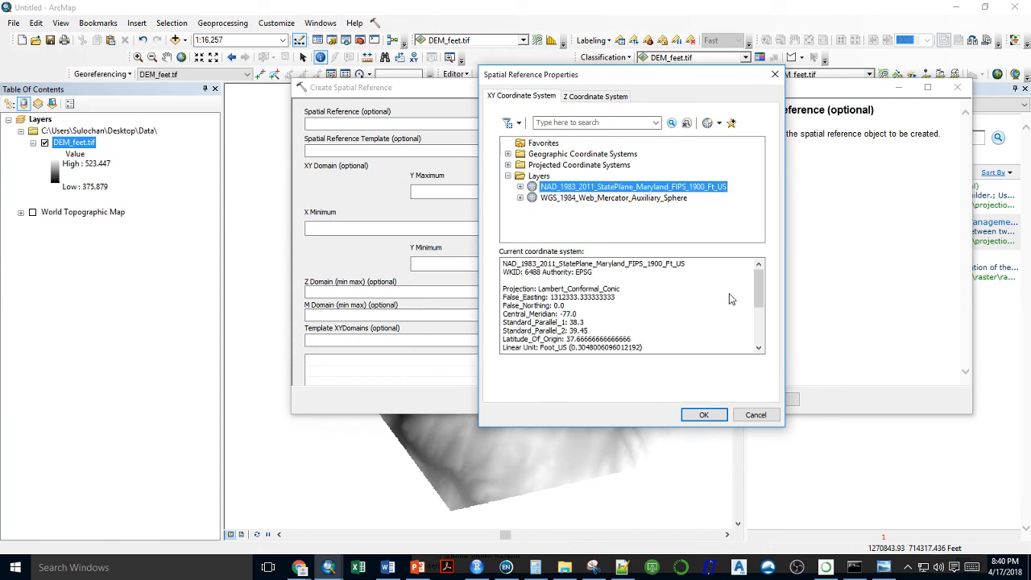
Step: Save the selected coordinate system in the Data folder as NAD_1983_2011_StatePlane_Maryland_FIPS_1900_Ft_US, and exit the Create Spatial Reference tool without running it
{"action": "right_click", "coordinate": [625, 191]}
{"action": "left_click", "coordinate": [631, 244]}
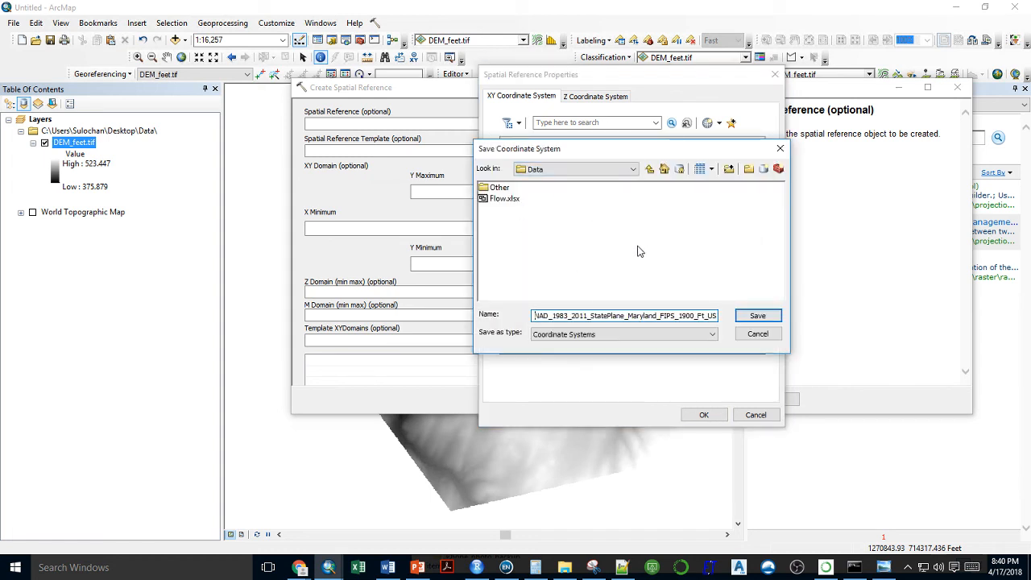
{"action": "left_click", "coordinate": [591, 315]}
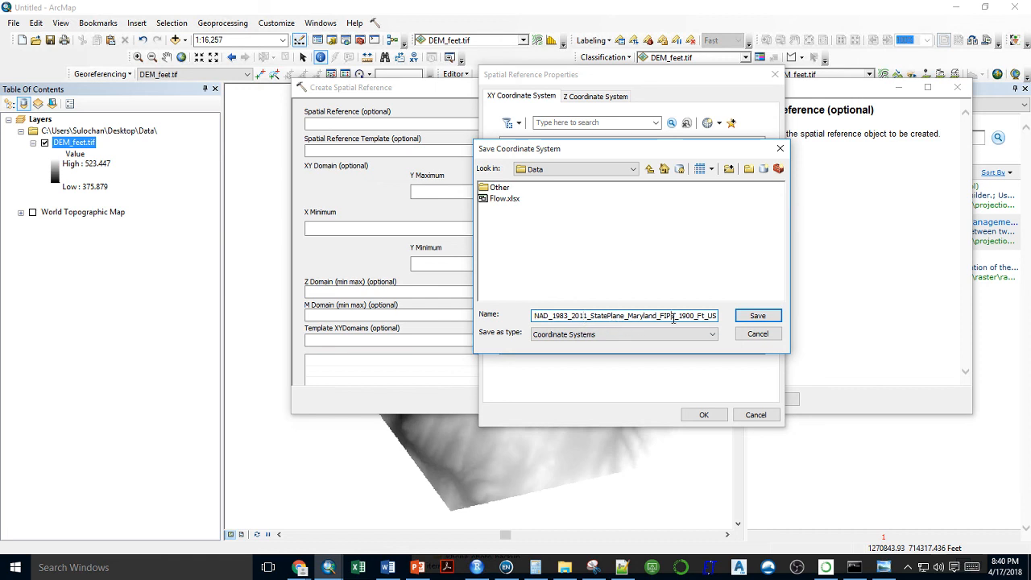
{"action": "left_click", "coordinate": [745, 316]}
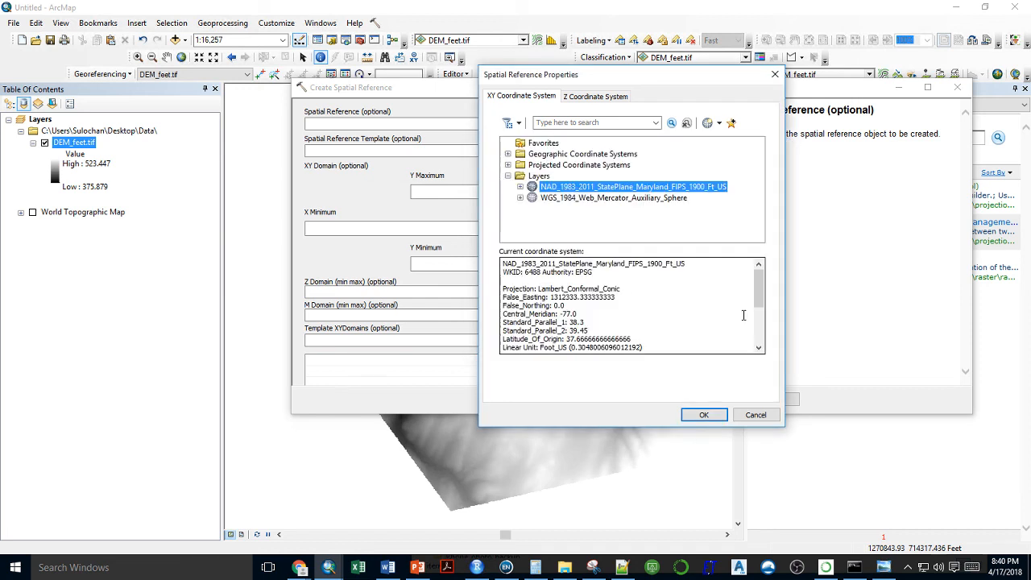
{"action": "left_click", "coordinate": [704, 414]}
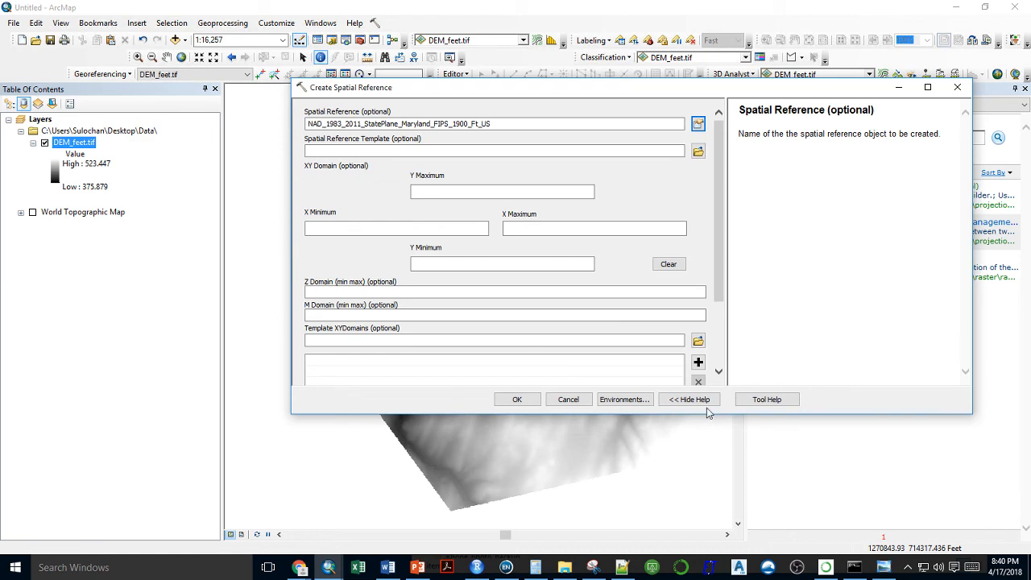
{"action": "left_click", "coordinate": [568, 400]}
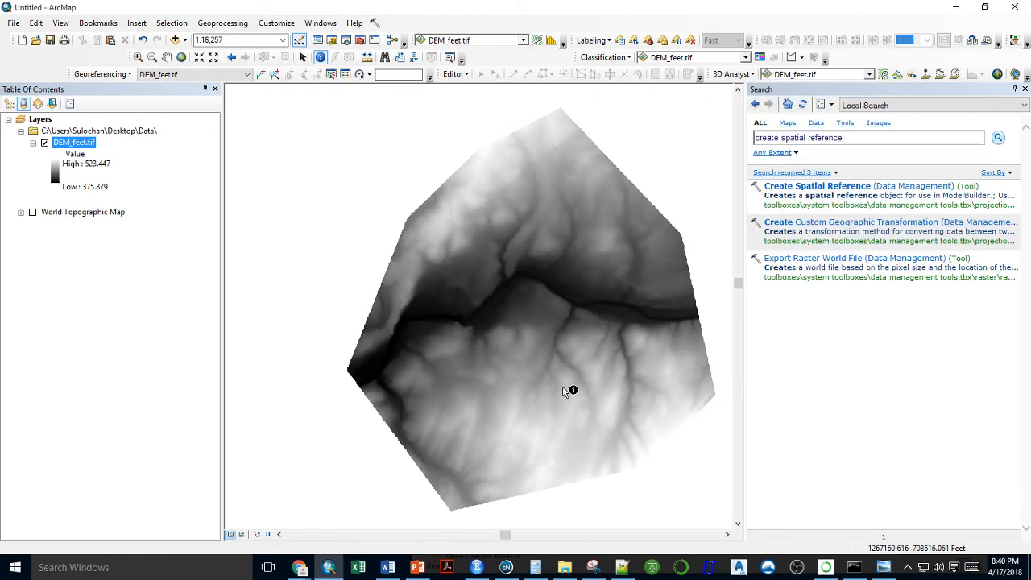
Step: Inspect the saved .prj file from the Data folder in Notepad++, then close the file and minimize the editor
{"action": "left_click", "coordinate": [955, 9]}
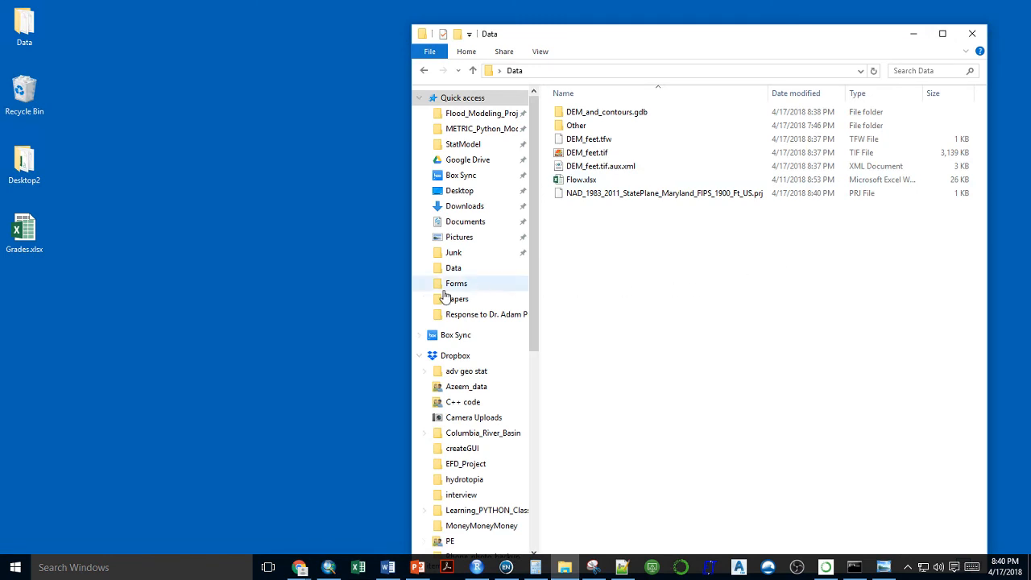
{"action": "left_click", "coordinate": [685, 195]}
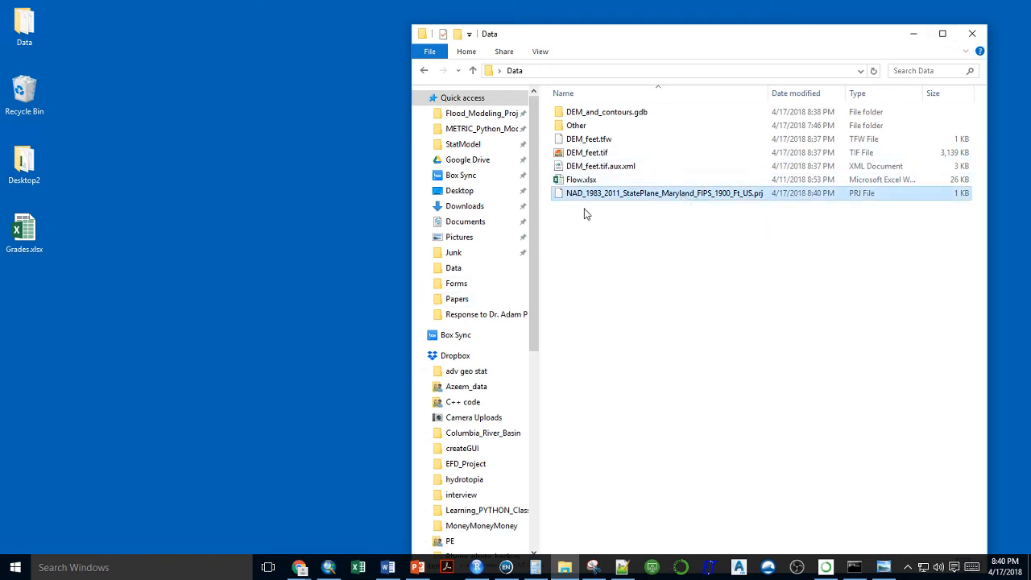
{"action": "right_click", "coordinate": [699, 202]}
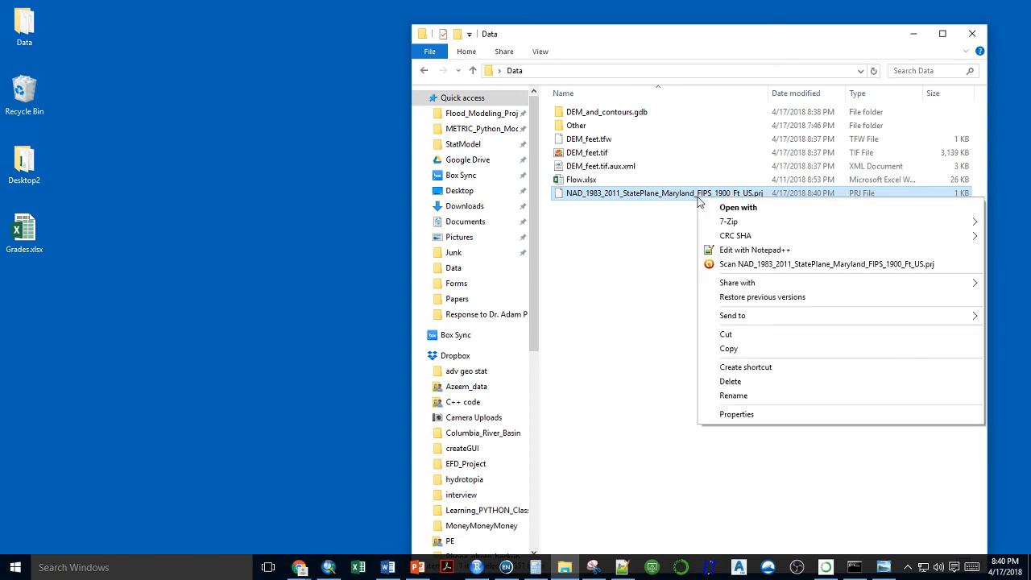
{"action": "left_click", "coordinate": [708, 253]}
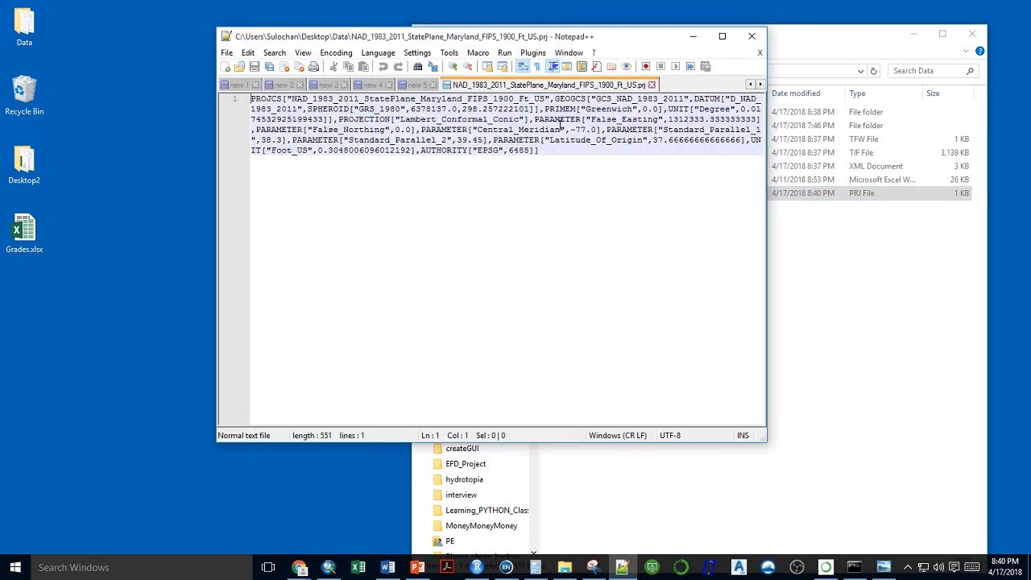
{"action": "left_click", "coordinate": [652, 84]}
{"action": "left_click", "coordinate": [692, 36]}
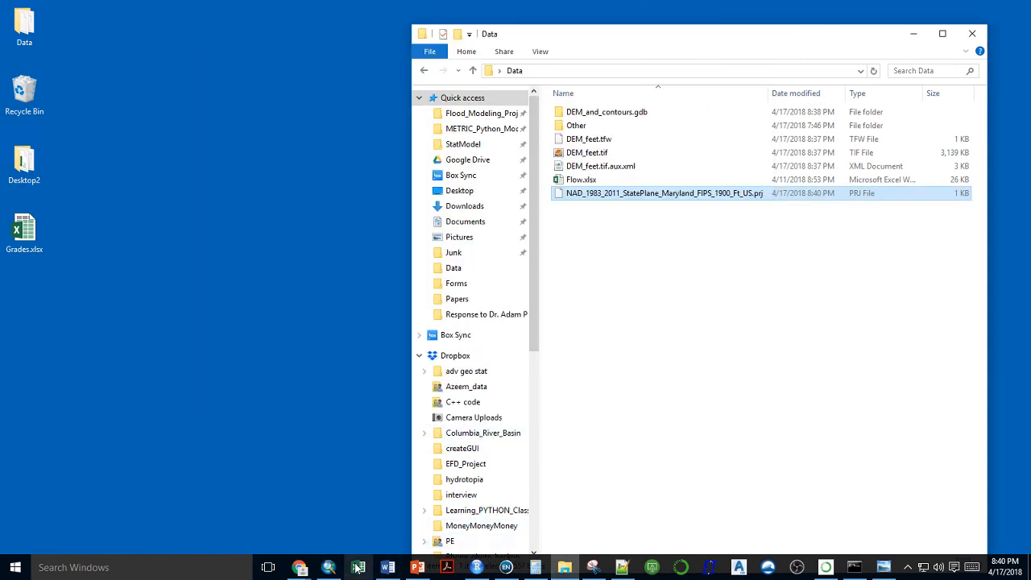
Step: Return to ArcMap, close it without saving the untitled map, and minimize the remote desktop session
{"action": "key", "text": "alt+Tab"}
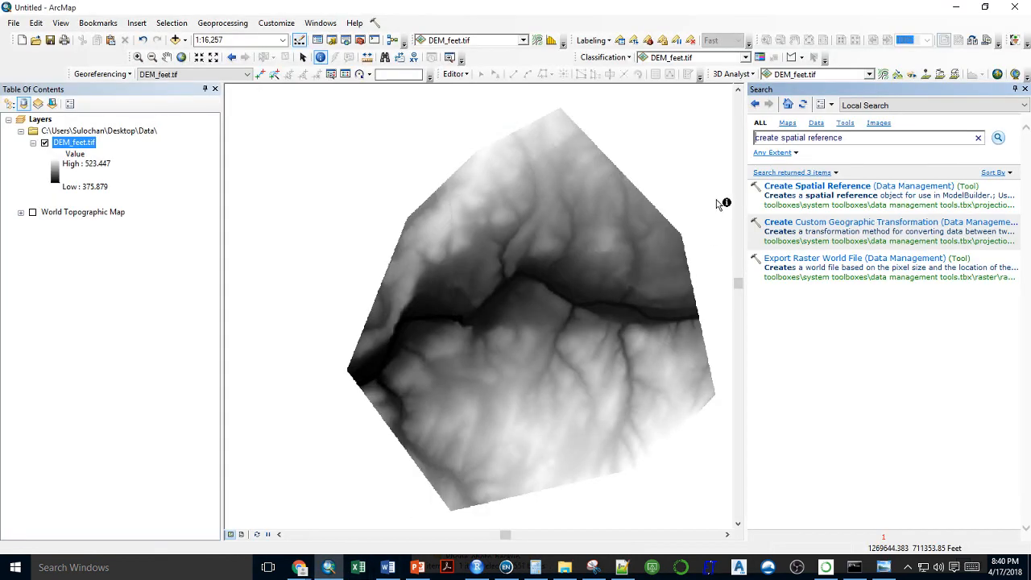
{"action": "left_click", "coordinate": [1024, 11]}
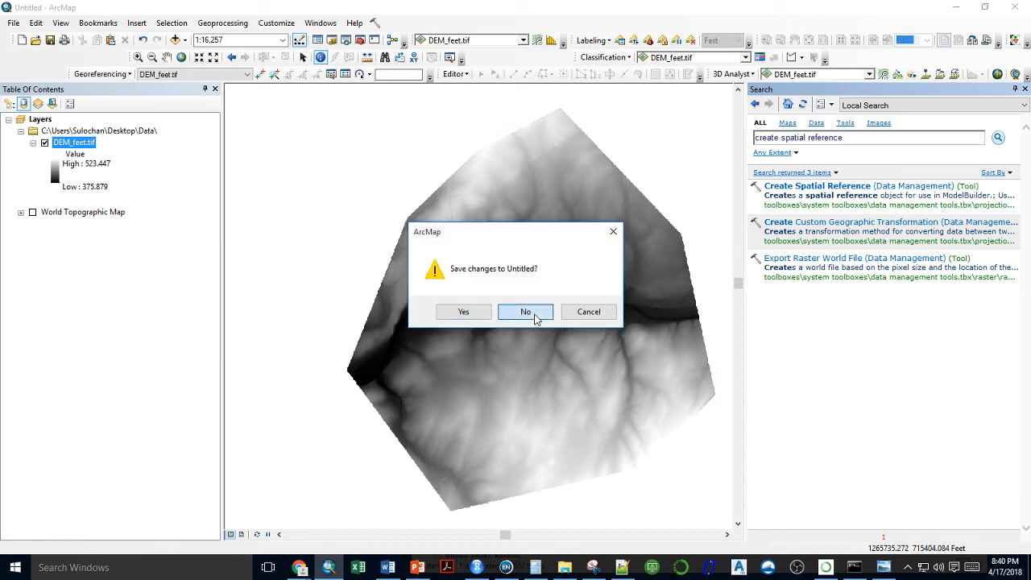
{"action": "left_click", "coordinate": [532, 314]}
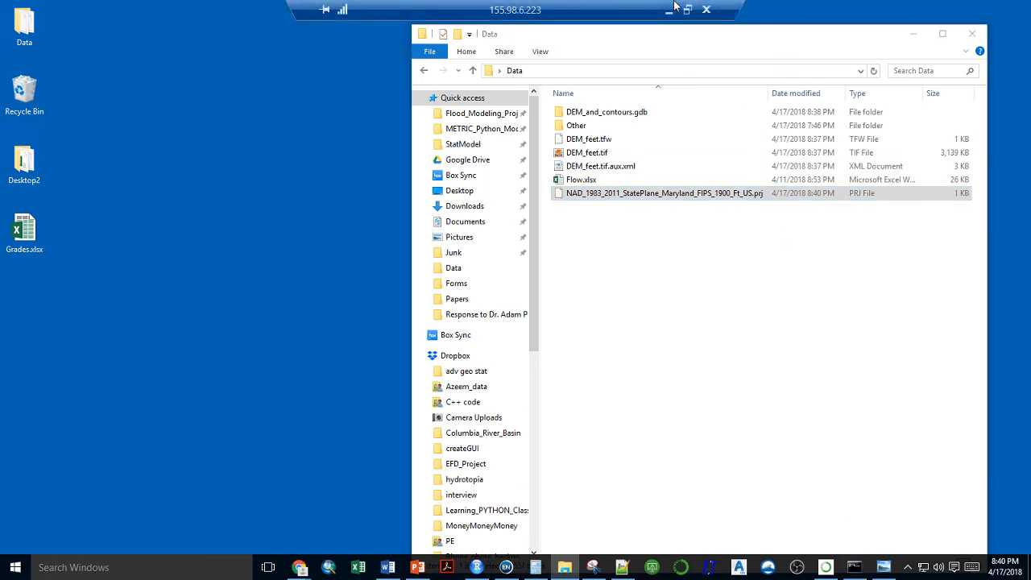
{"action": "left_click", "coordinate": [674, 10]}
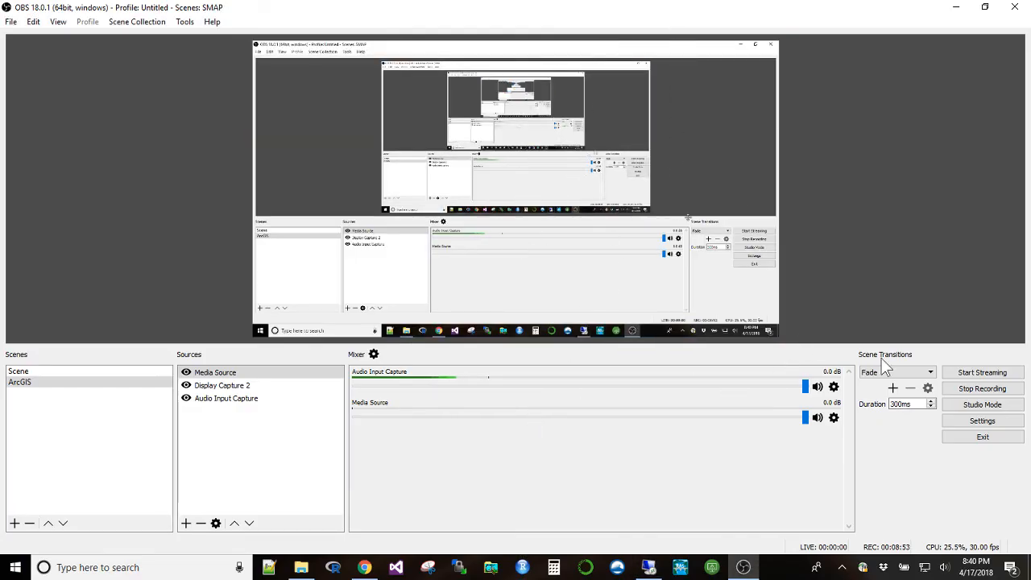